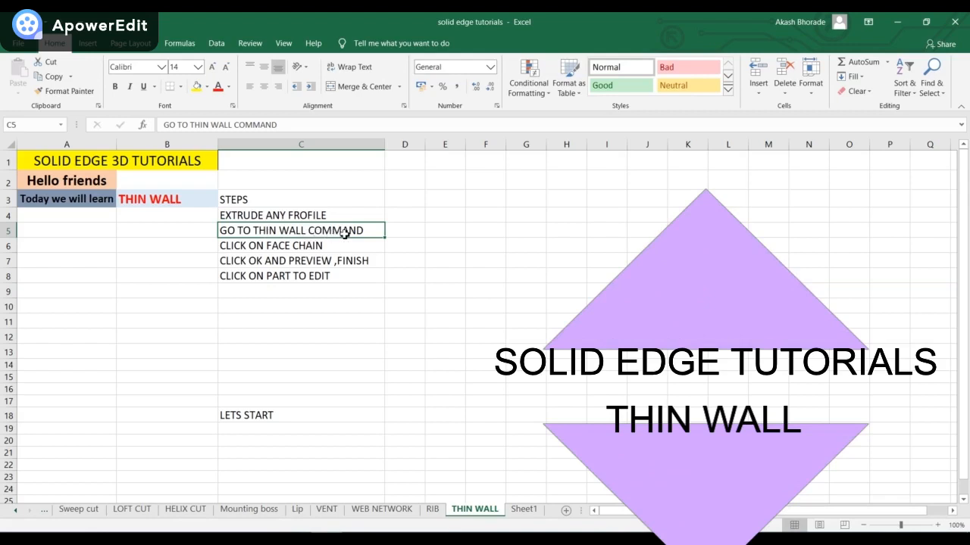
Review the list of thin-wall steps in the THIN WALL worksheet down to the LETS START cell
{"action": "left_click", "coordinate": [247, 249]}
{"action": "left_click", "coordinate": [240, 263]}
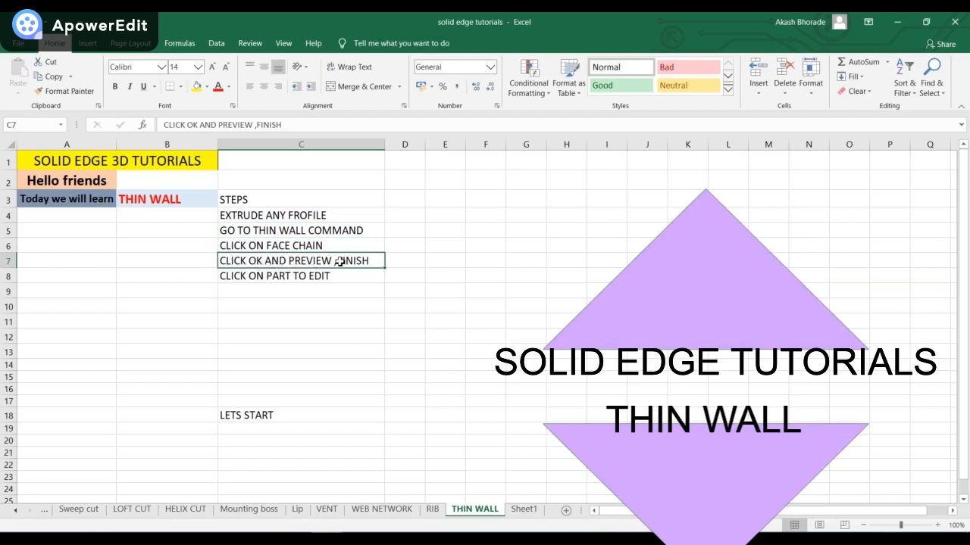
{"action": "left_click", "coordinate": [224, 277]}
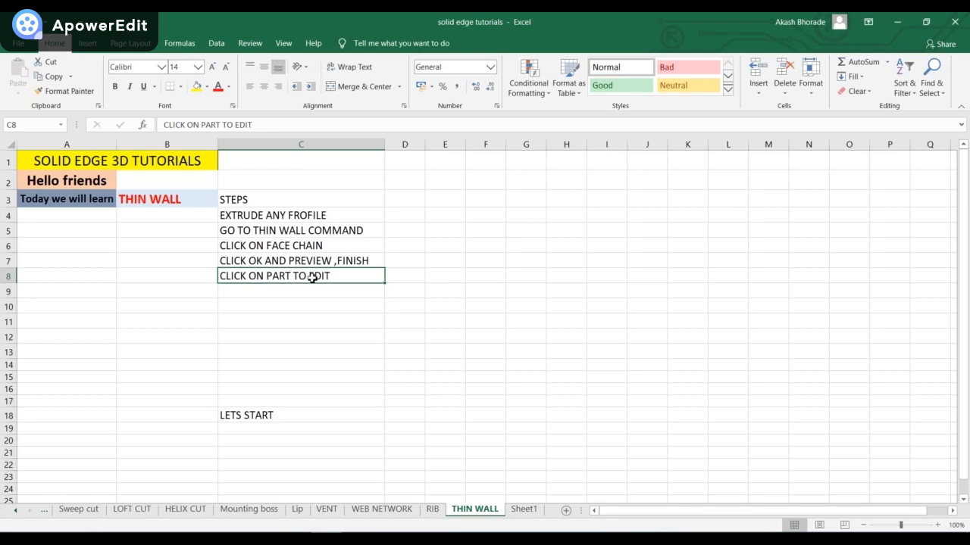
{"action": "key", "text": "Down"}
{"action": "key", "text": "Down"}
{"action": "key", "text": "Down"}
{"action": "left_click", "coordinate": [257, 417]}
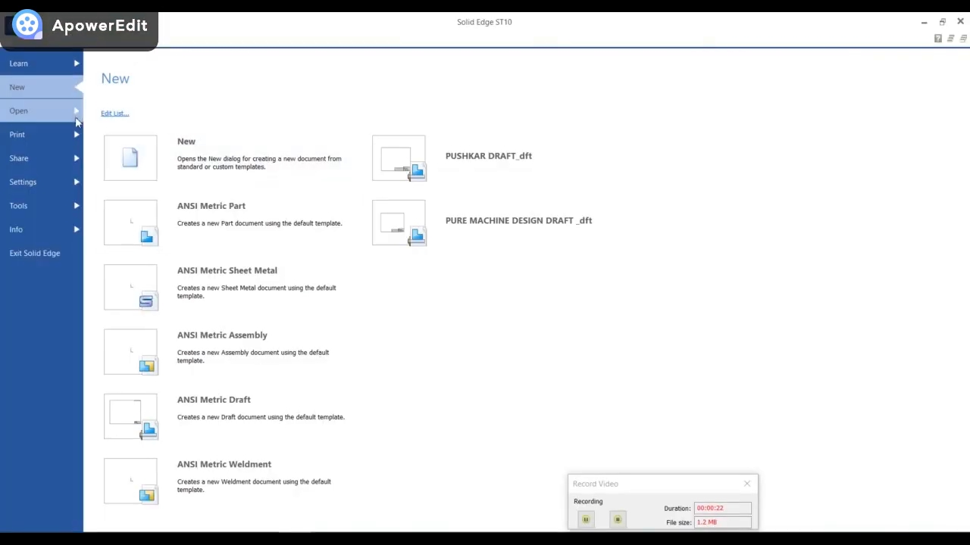
Switch to Solid Edge, create a new ANSI Metric Part, and transition it to the ordered environment
{"action": "left_click", "coordinate": [260, 237]}
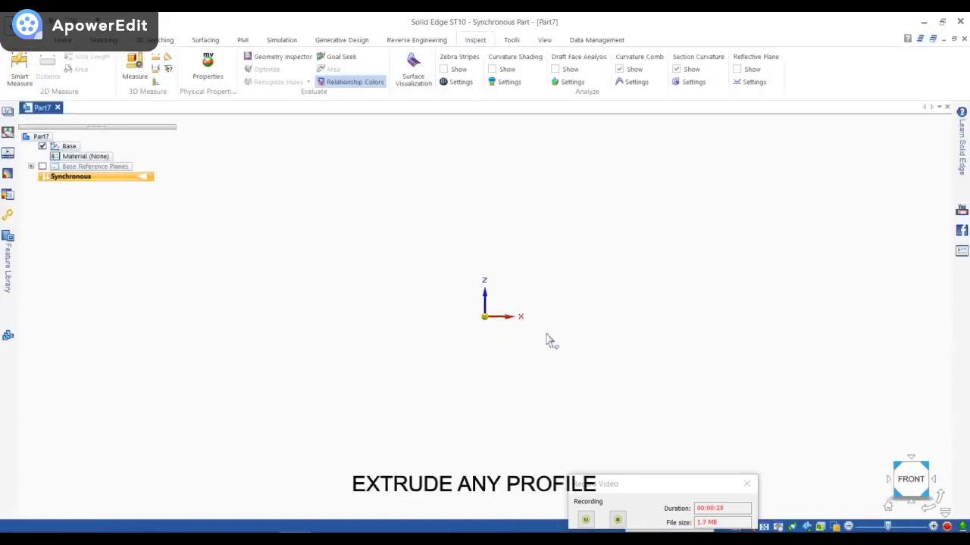
{"action": "right_click", "coordinate": [111, 178]}
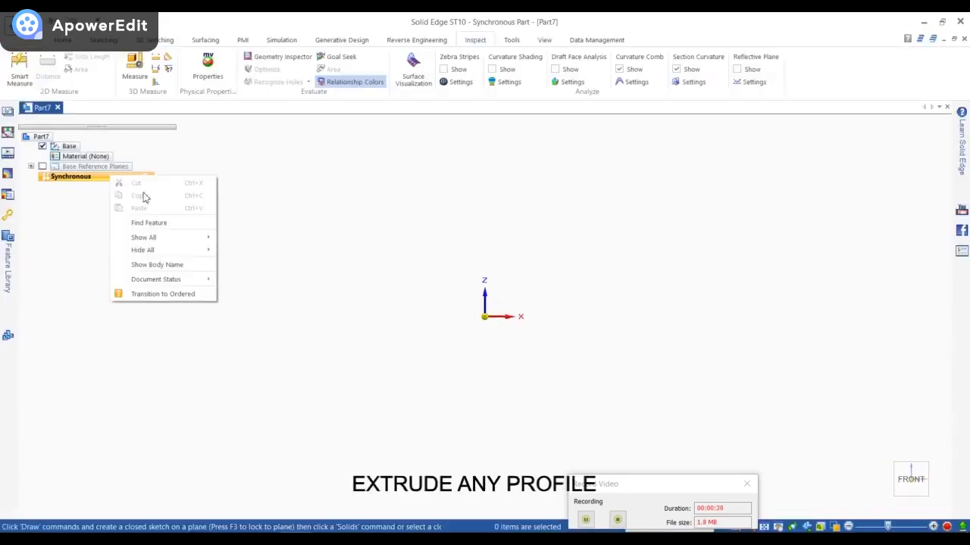
{"action": "left_click", "coordinate": [180, 296]}
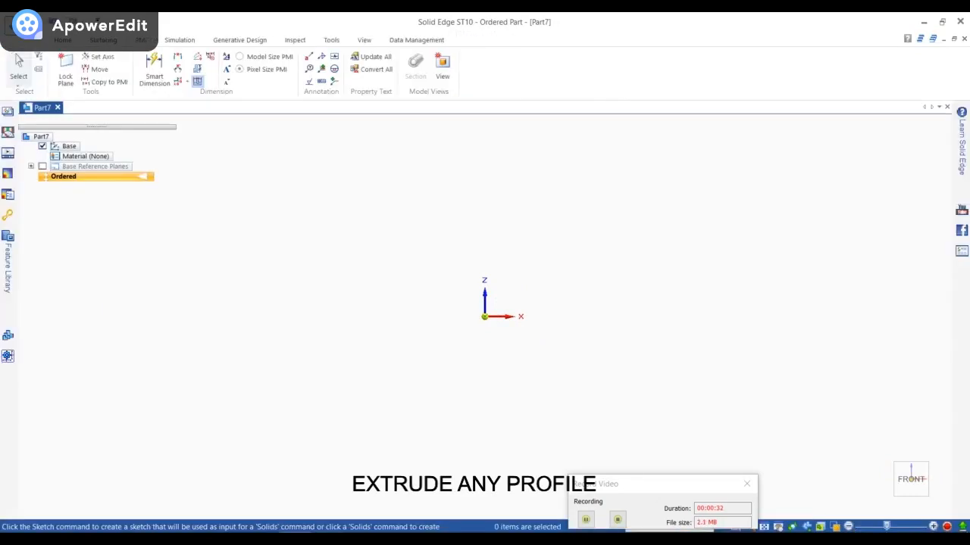
Start an Extrude on the front plane and sketch a 1000 by 600 mm rectangle centred on the origin
{"action": "left_click", "coordinate": [63, 42]}
{"action": "left_click", "coordinate": [255, 68]}
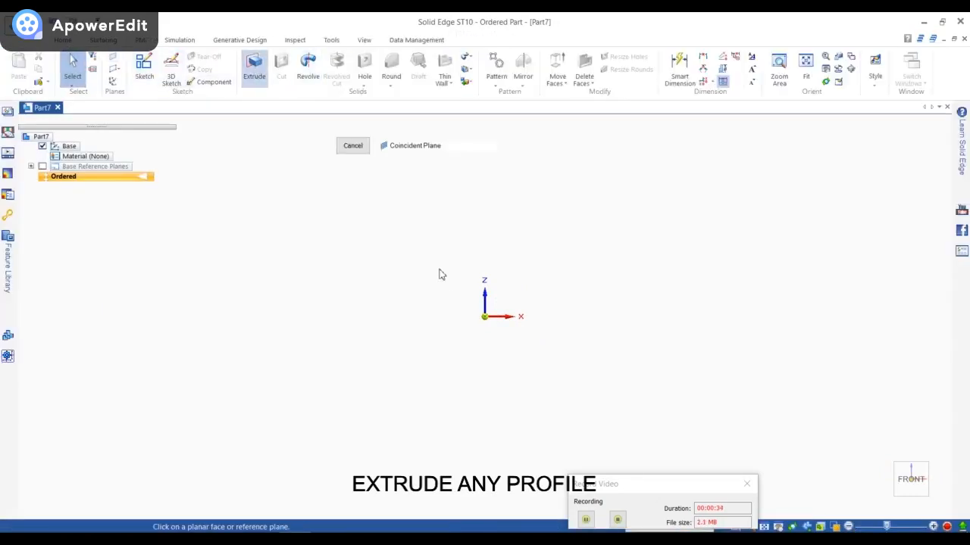
{"action": "left_click", "coordinate": [500, 308]}
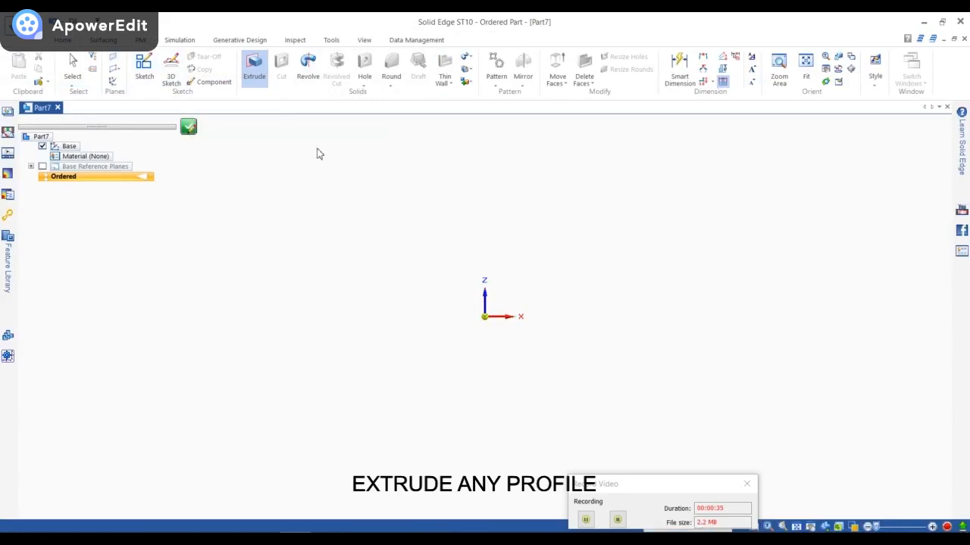
{"action": "left_click", "coordinate": [149, 69]}
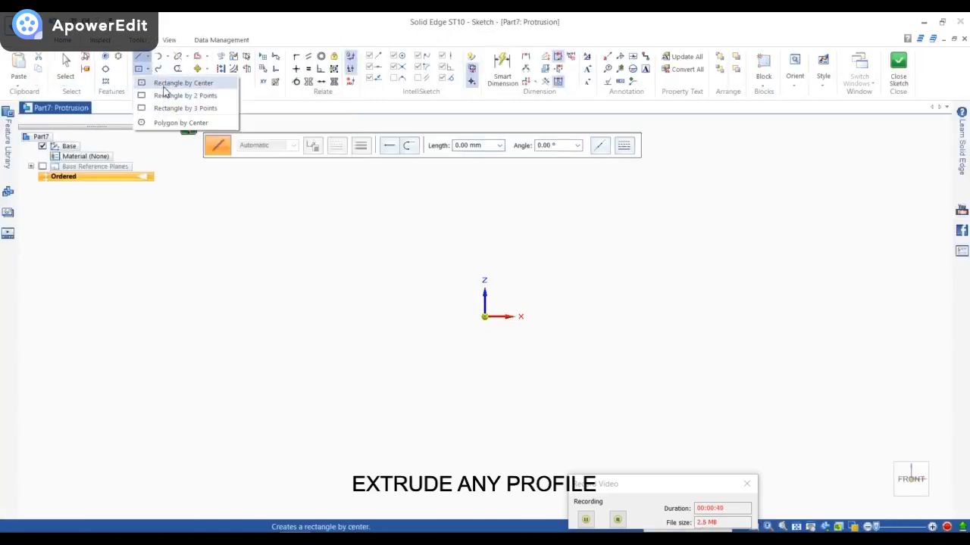
{"action": "left_click", "coordinate": [167, 83]}
{"action": "left_click", "coordinate": [485, 317]}
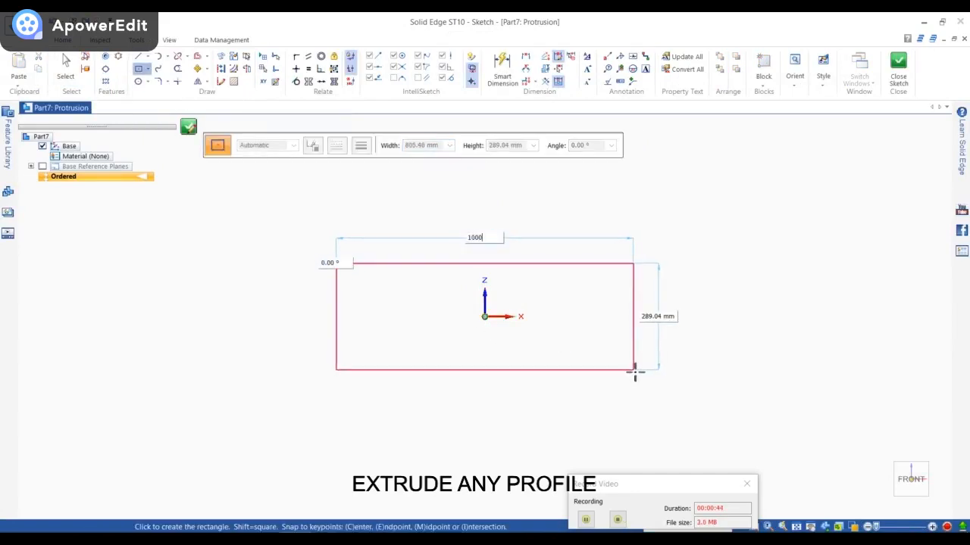
{"action": "key", "text": "Tab"}
{"action": "type", "text": "600"}
{"action": "key", "text": "Return"}
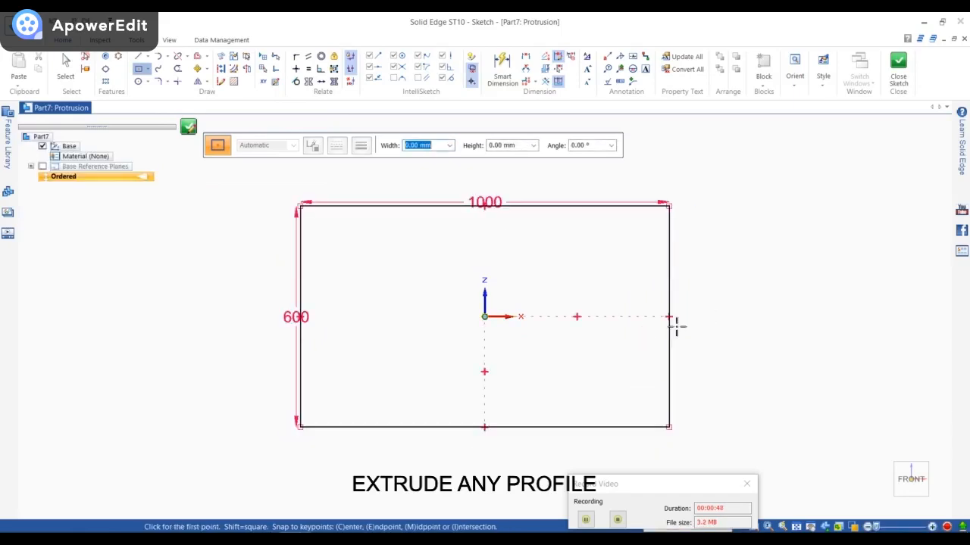
{"action": "left_click", "coordinate": [897, 67]}
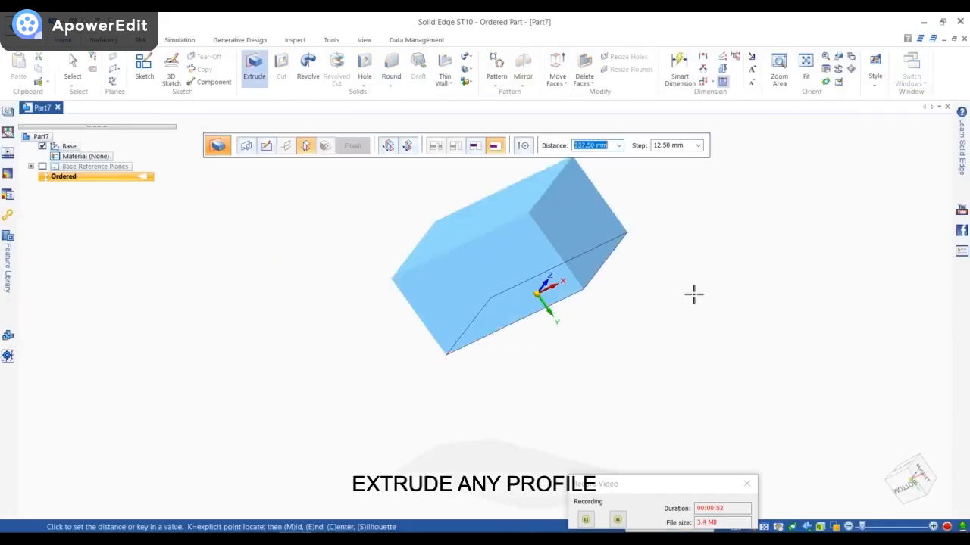
Extrude the rectangle 500 mm to one side of the sketch plane along the positive Y axis
{"action": "key", "text": "Return"}
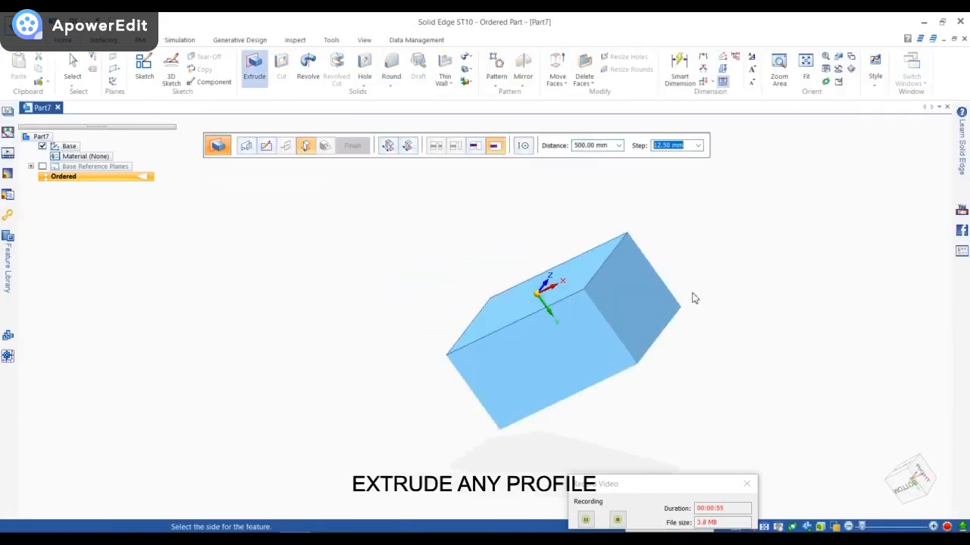
{"action": "left_click", "coordinate": [694, 294]}
{"action": "left_click", "coordinate": [350, 147]}
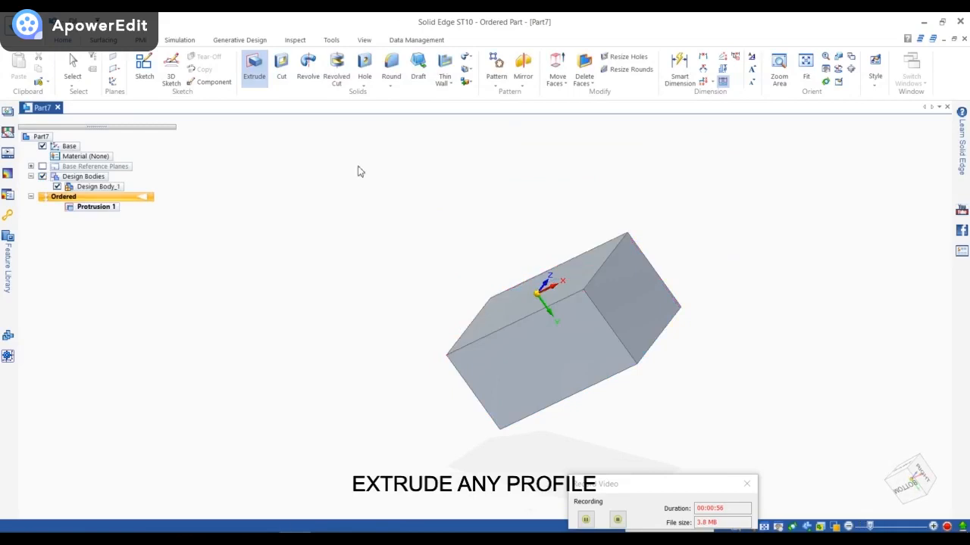
Start another Extrude on the block's front face and sketch a 500 mm diameter circle centred on the origin
{"action": "left_click", "coordinate": [256, 76]}
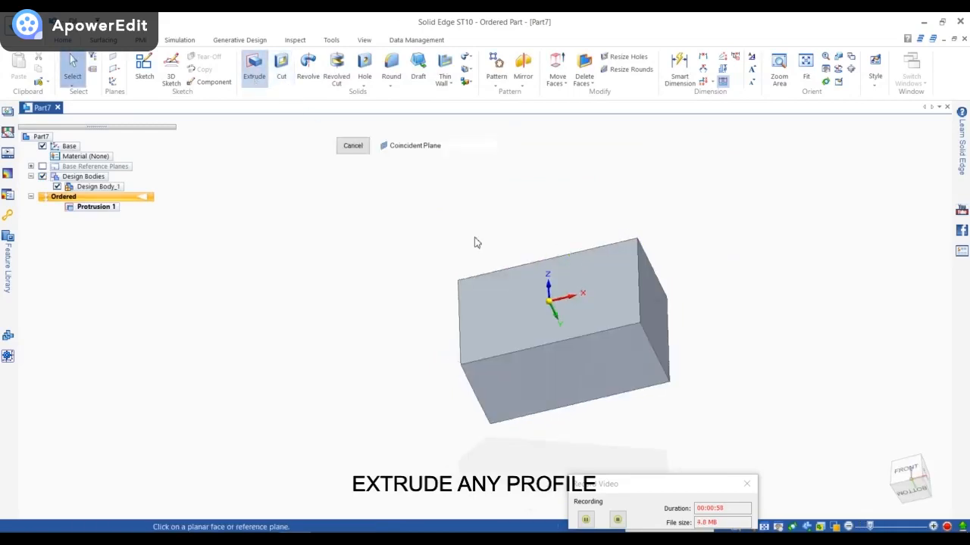
{"action": "left_click", "coordinate": [509, 290]}
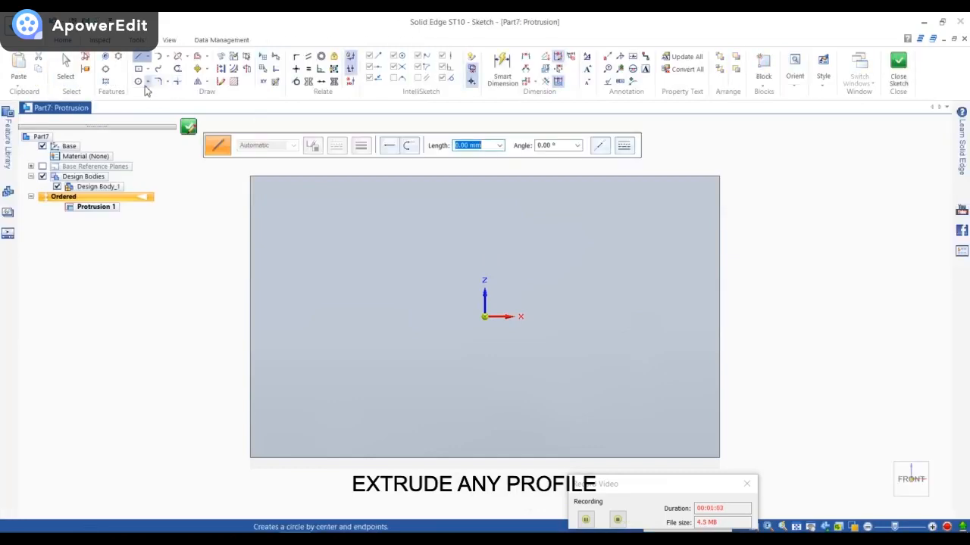
{"action": "left_click", "coordinate": [147, 81]}
{"action": "left_click", "coordinate": [178, 93]}
{"action": "left_click", "coordinate": [484, 316]}
{"action": "type", "text": "500"}
{"action": "key", "text": "Return"}
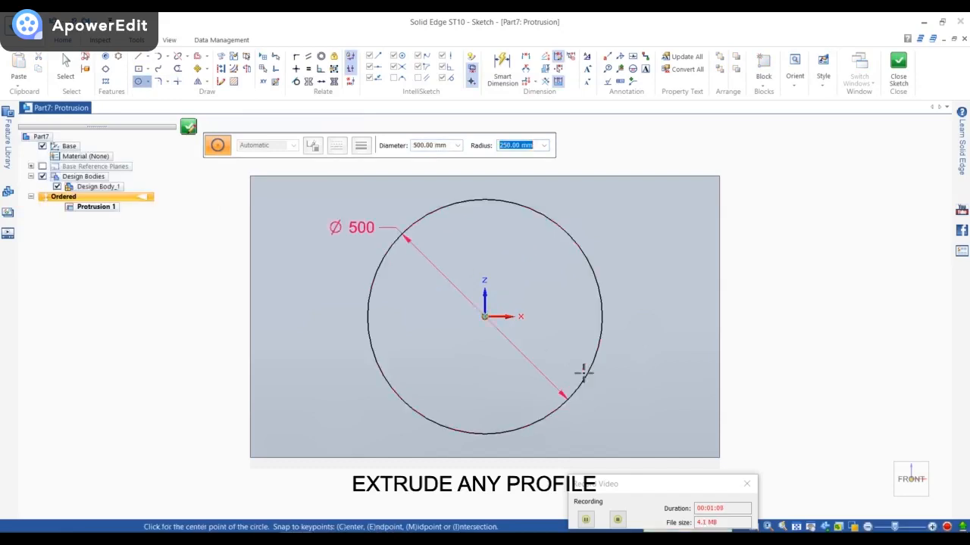
{"action": "left_click", "coordinate": [898, 70]}
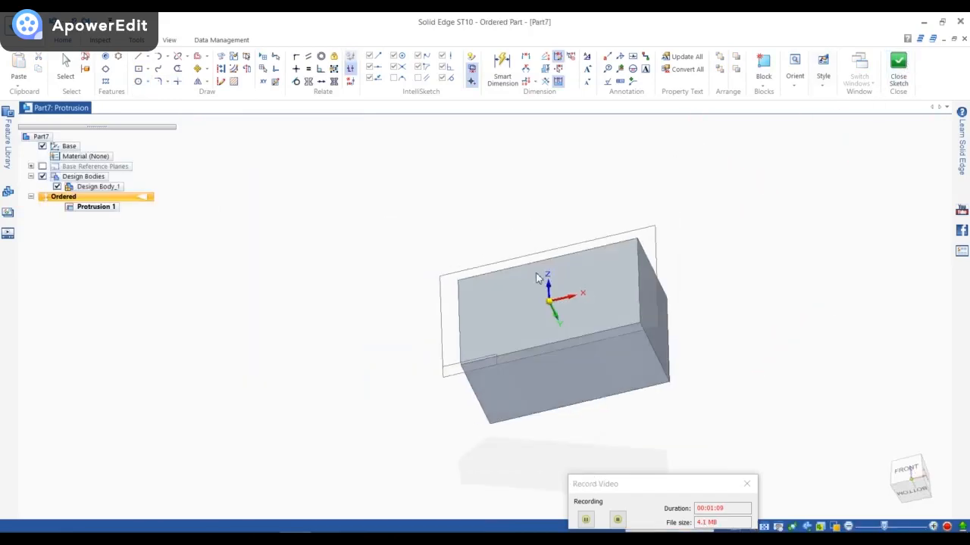
Extrude the circle 150 mm outward from the block's front face as a round boss
{"action": "type", "text": "150"}
{"action": "key", "text": "Tab"}
{"action": "left_click", "coordinate": [528, 276]}
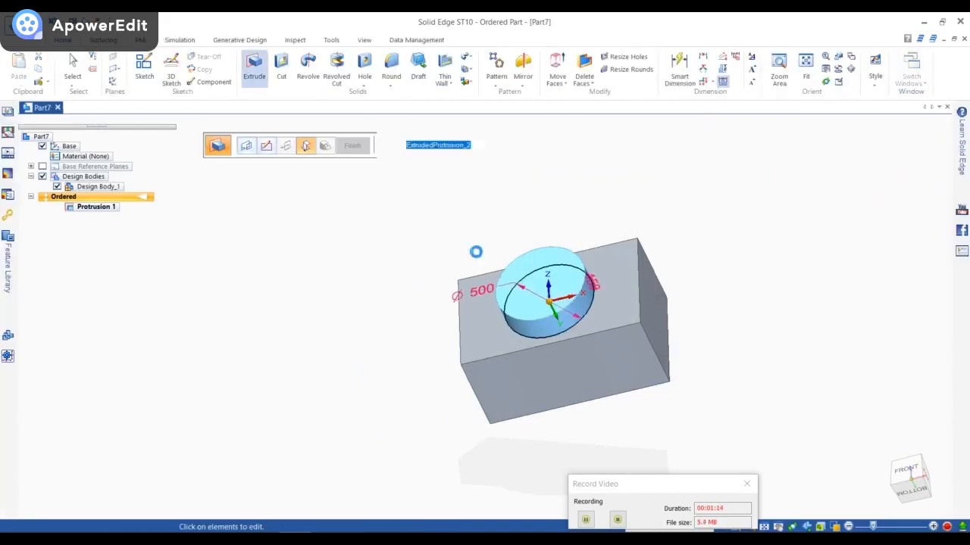
{"action": "left_click", "coordinate": [350, 144]}
{"action": "key", "text": "Escape"}
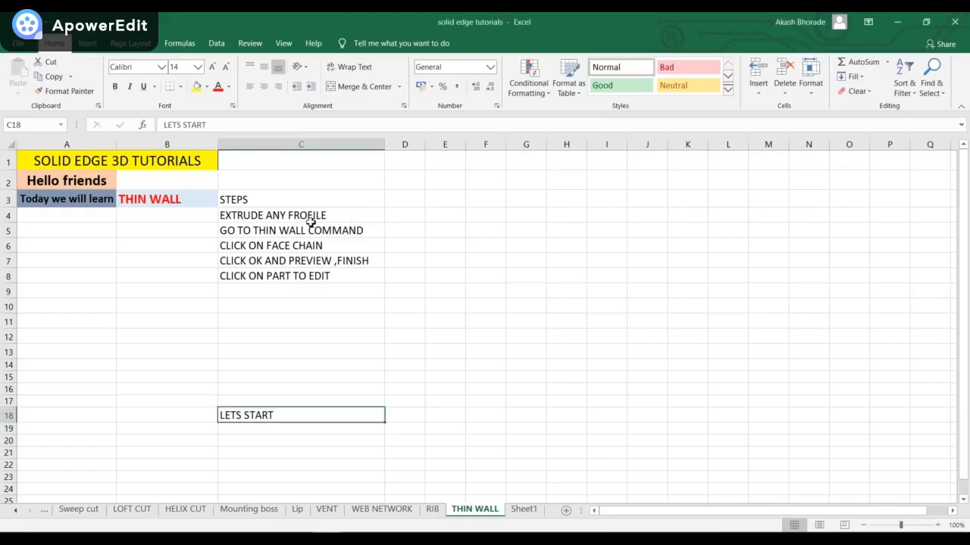
Check the thin-wall command and face chain steps in the Excel worksheet
{"action": "left_click", "coordinate": [250, 217]}
{"action": "left_click", "coordinate": [255, 237]}
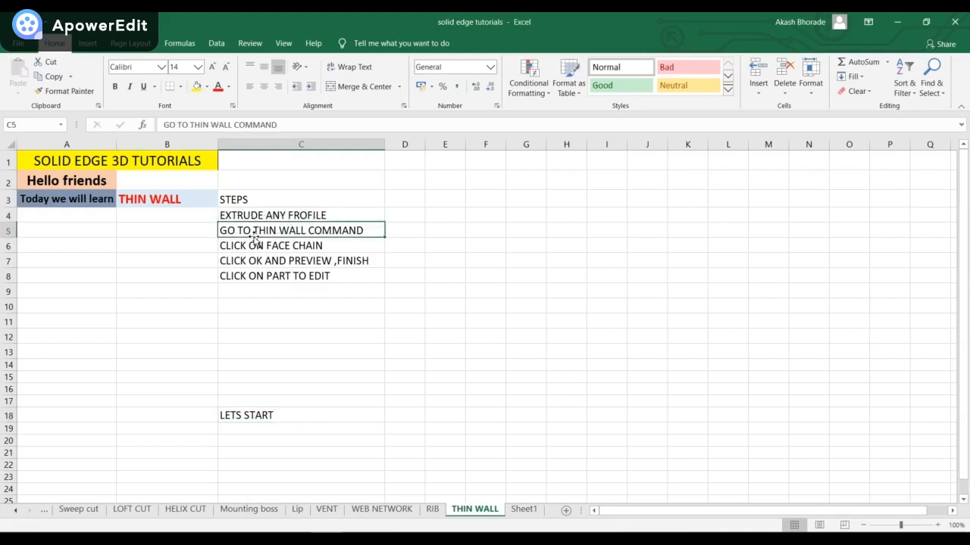
{"action": "left_click", "coordinate": [259, 248]}
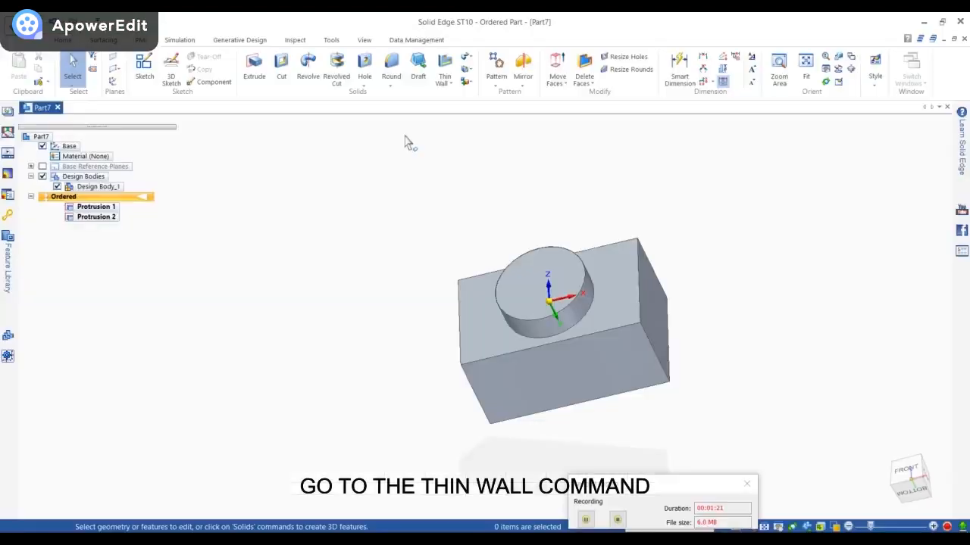
Return to Solid Edge and apply a Thin Wall to the body, leaving the boss's circular end face open
{"action": "left_click", "coordinate": [451, 85]}
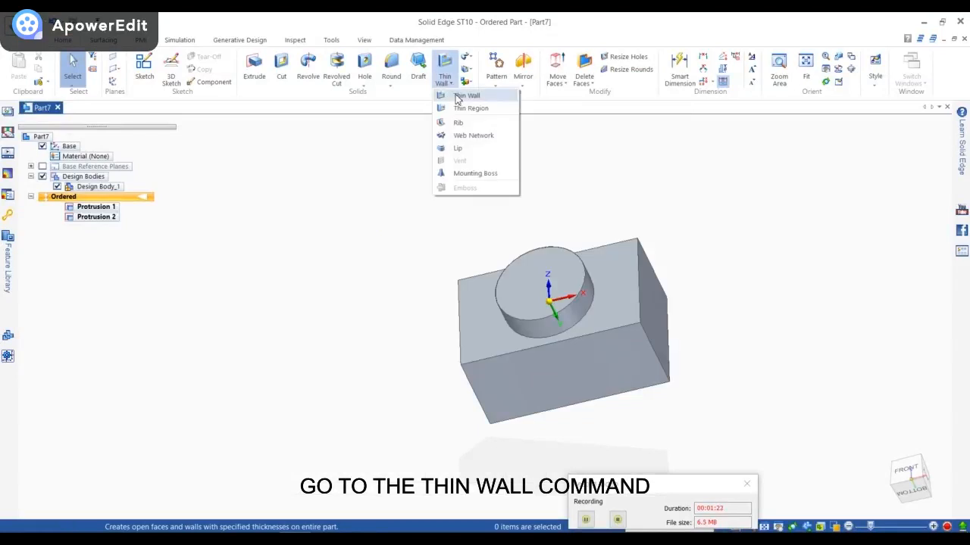
{"action": "left_click", "coordinate": [459, 96]}
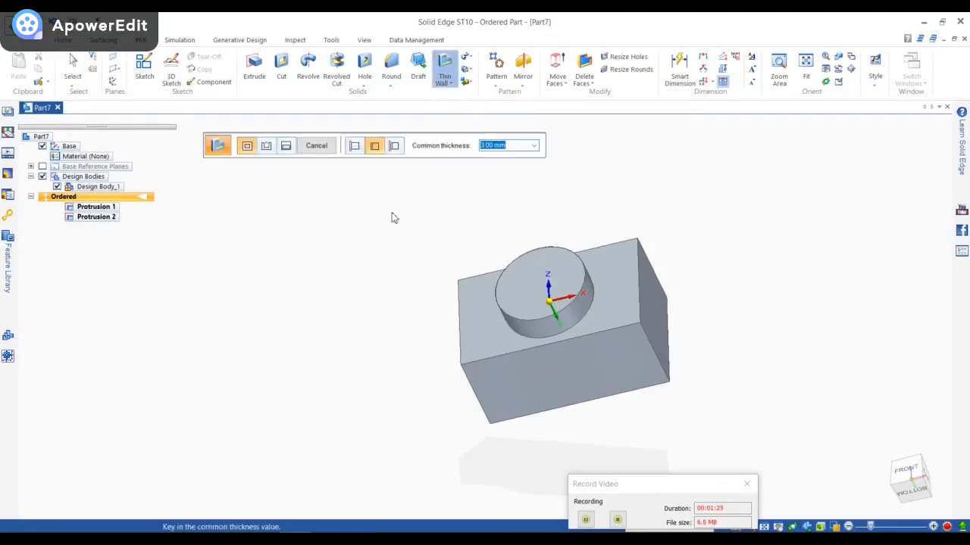
{"action": "left_click", "coordinate": [266, 146]}
{"action": "left_click", "coordinate": [524, 291]}
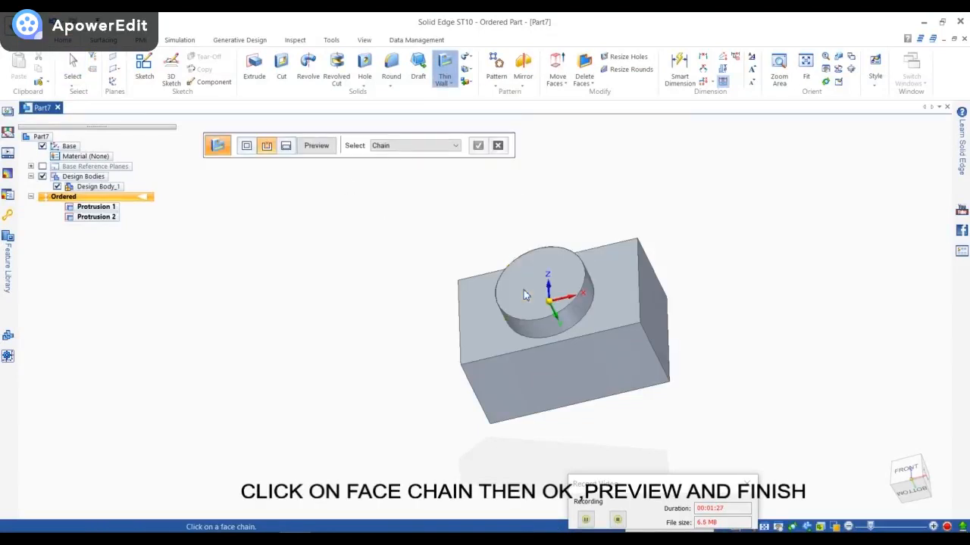
{"action": "left_click", "coordinate": [477, 146]}
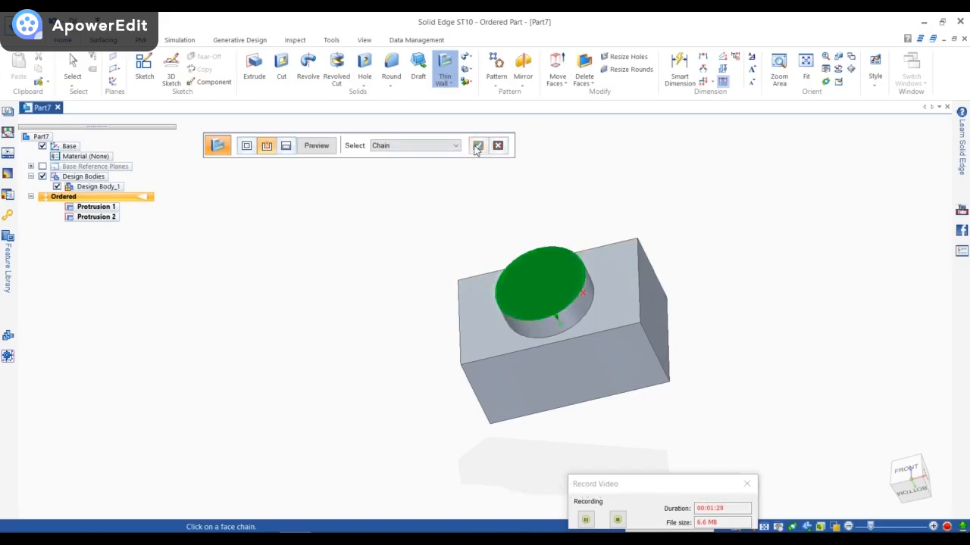
{"action": "left_click", "coordinate": [325, 147]}
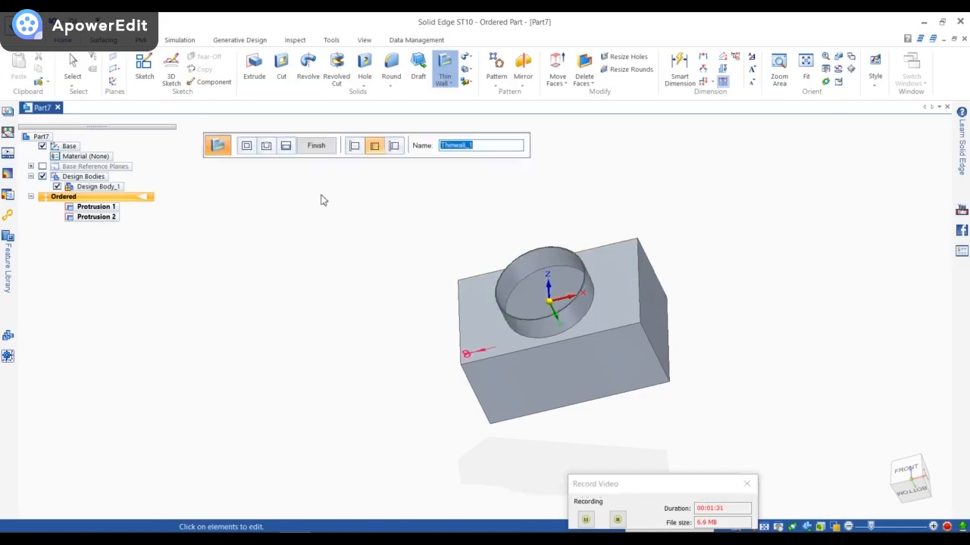
{"action": "left_click", "coordinate": [316, 145]}
Inspect the hollowed part and open the thin-wall feature's definition for editing
{"action": "middle_click_drag", "start_coordinate": [626, 320], "coordinate": [565, 234]}
{"action": "scroll", "coordinate": [653, 303], "scroll_direction": "up", "scroll_amount": 2}
{"action": "scroll", "coordinate": [493, 306], "scroll_direction": "down", "scroll_amount": 3}
{"action": "scroll", "coordinate": [500, 288], "scroll_direction": "up", "scroll_amount": 3}
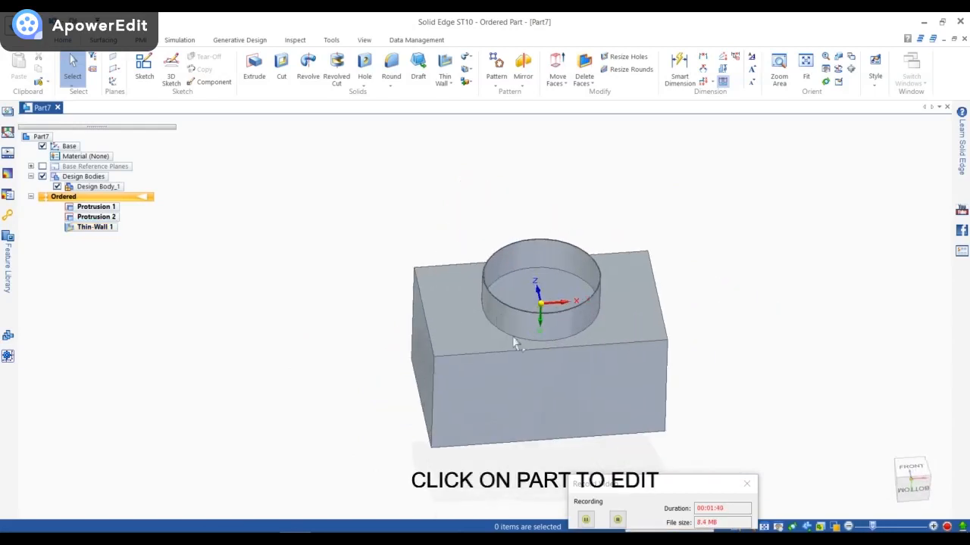
{"action": "left_click", "coordinate": [459, 341]}
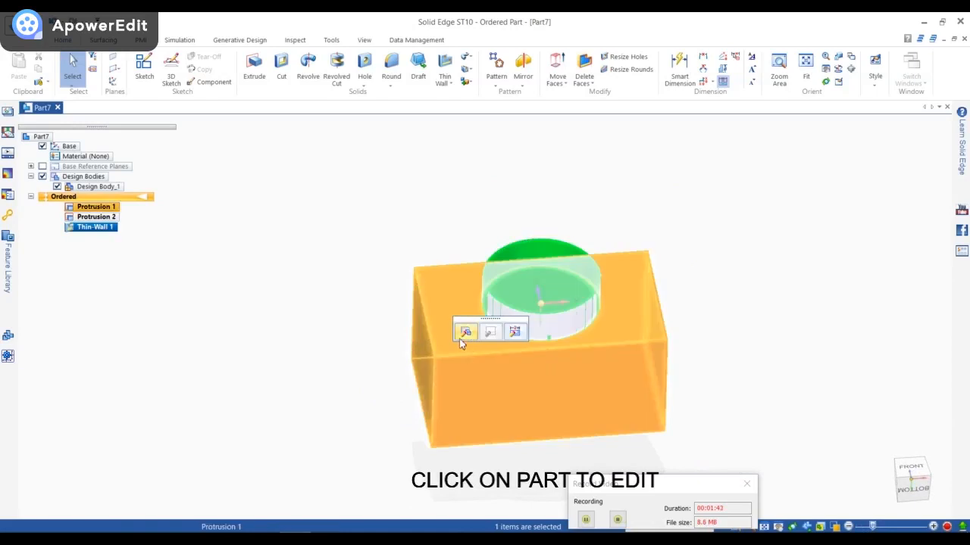
{"action": "left_click", "coordinate": [466, 332]}
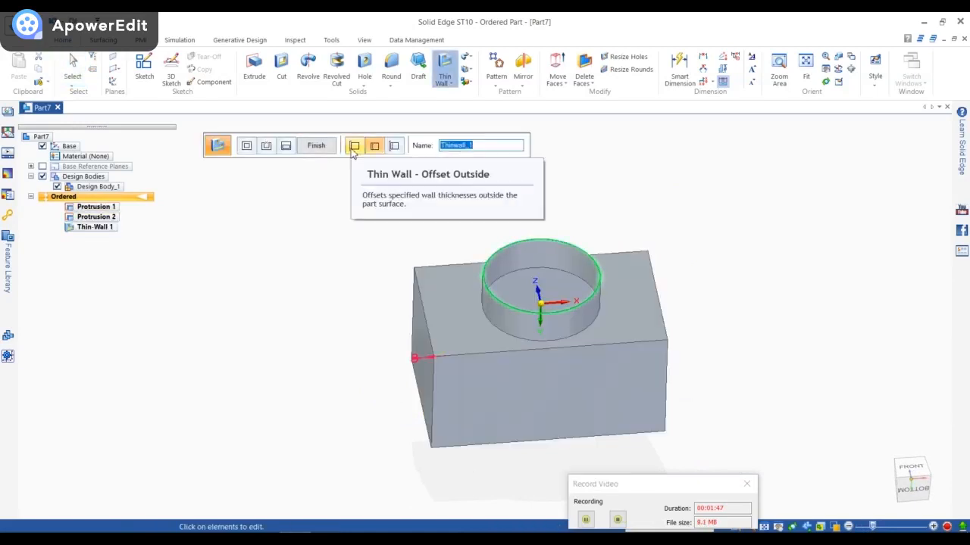
Measure the block's edge opposite the boss in the left view with Smart Dimension, without placing the dimension
{"action": "middle_click_drag", "start_coordinate": [379, 277], "coordinate": [564, 301]}
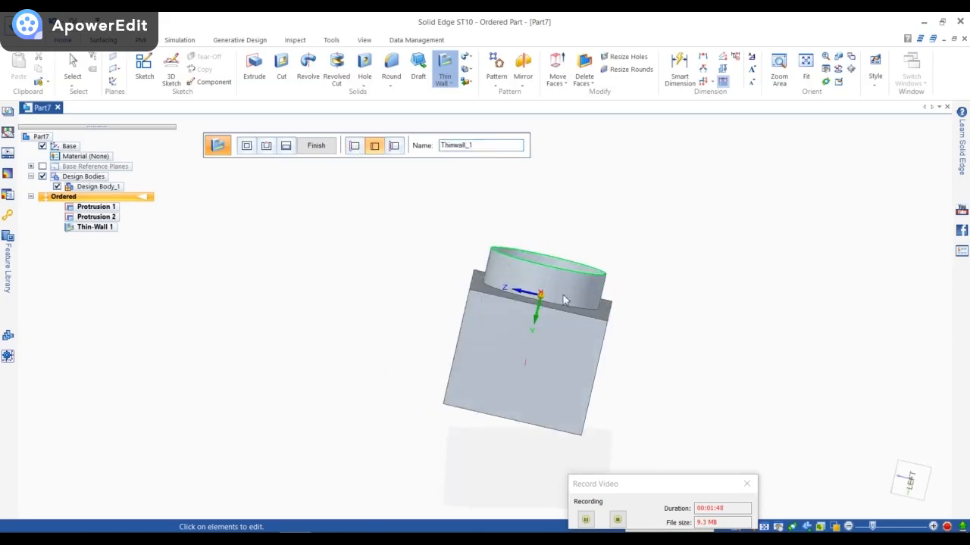
{"action": "left_click", "coordinate": [913, 482]}
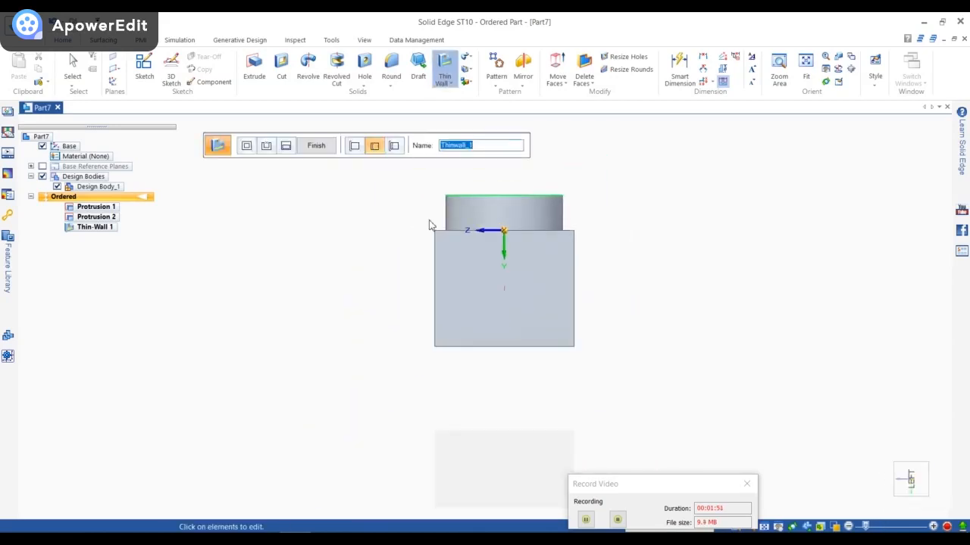
{"action": "left_click", "coordinate": [680, 71]}
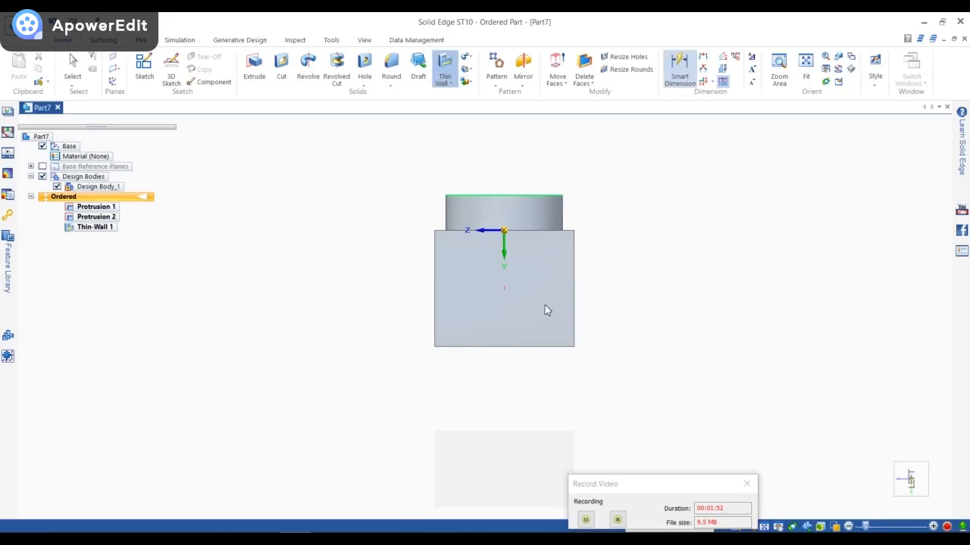
{"action": "left_click", "coordinate": [510, 348]}
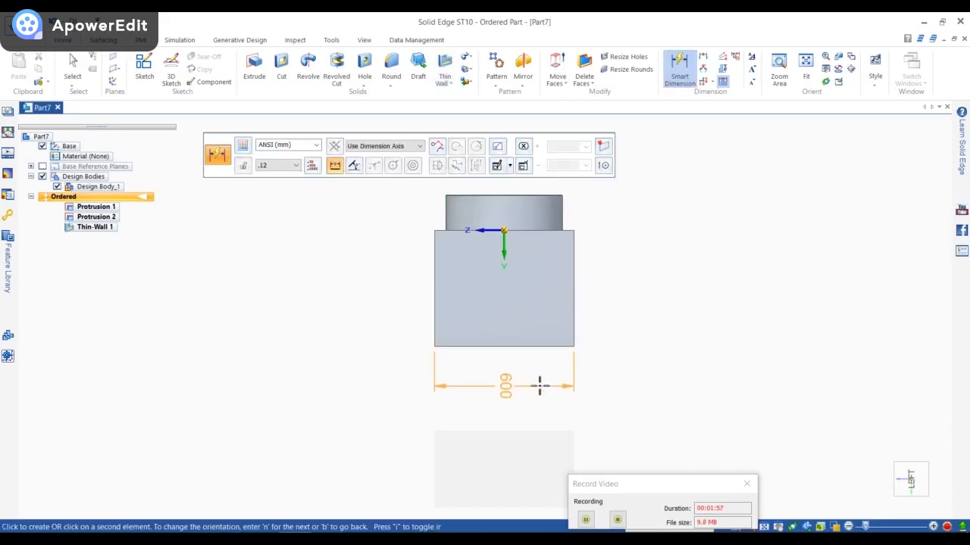
{"action": "right_click", "coordinate": [539, 387]}
{"action": "key", "text": "Escape"}
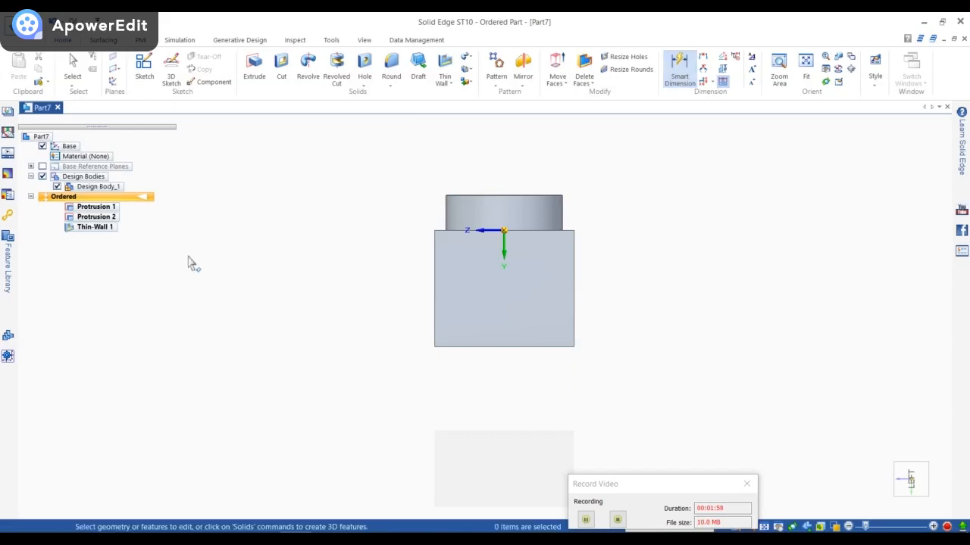
Edit the thin-wall feature's definition and set its wall thickness to Offset Outside
{"action": "left_click", "coordinate": [102, 228]}
{"action": "left_click", "coordinate": [467, 301]}
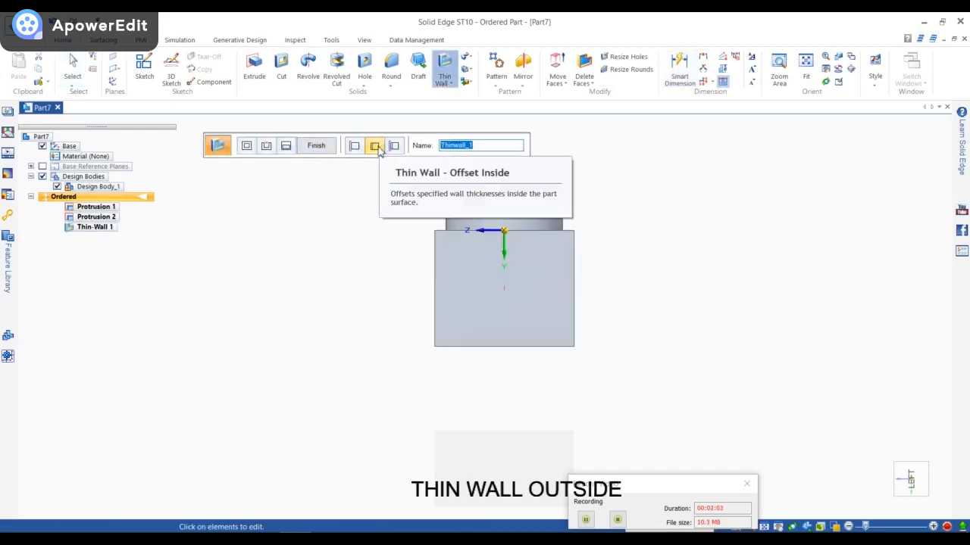
{"action": "left_click", "coordinate": [354, 150]}
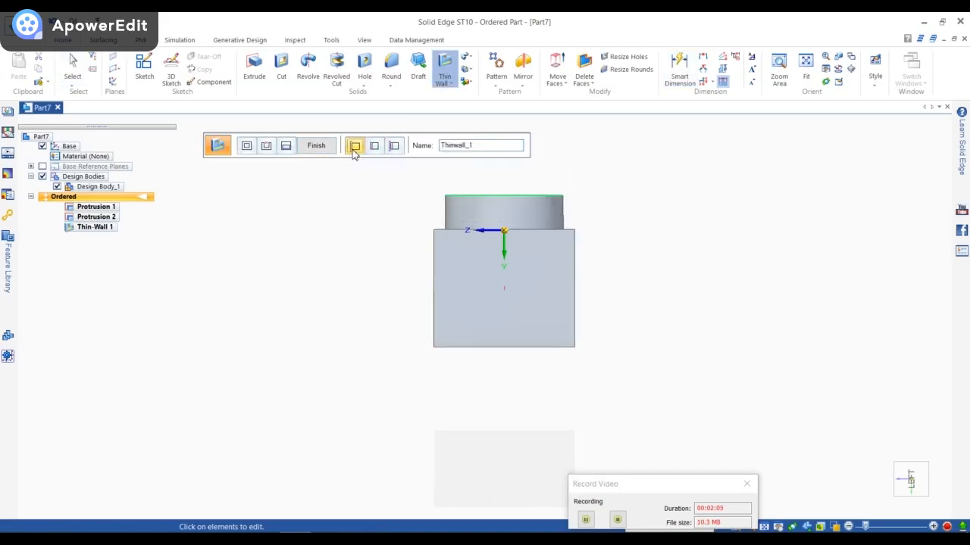
Measure the block's edge opposite the boss with Smart Dimension
{"action": "left_click", "coordinate": [680, 70]}
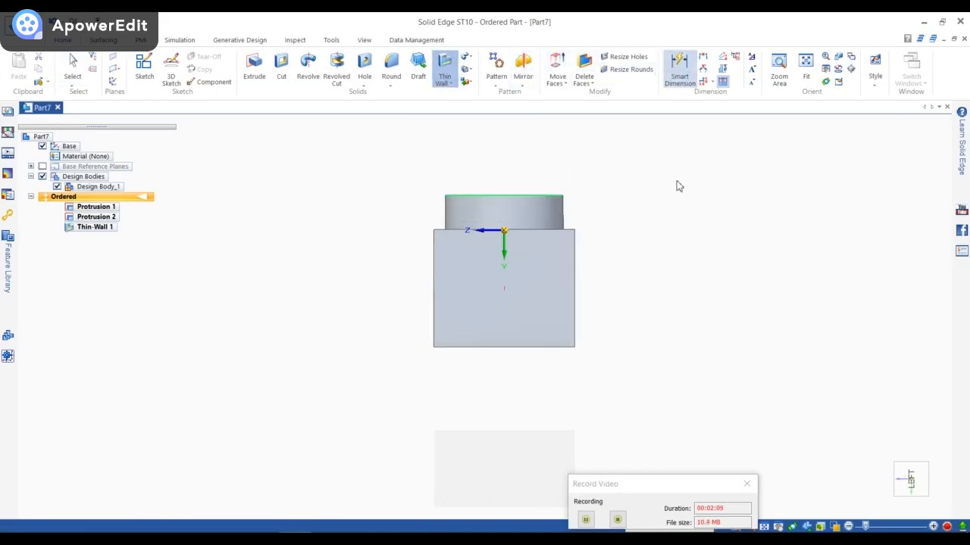
{"action": "left_click", "coordinate": [534, 347]}
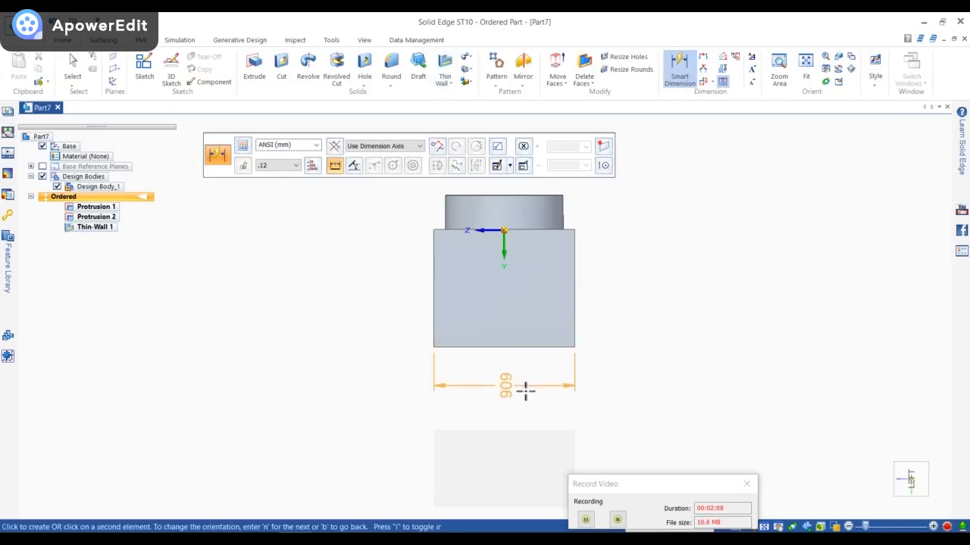
{"action": "scroll", "coordinate": [531, 388], "scroll_direction": "up", "scroll_amount": 1}
{"action": "scroll", "coordinate": [532, 388], "scroll_direction": "up", "scroll_amount": 1}
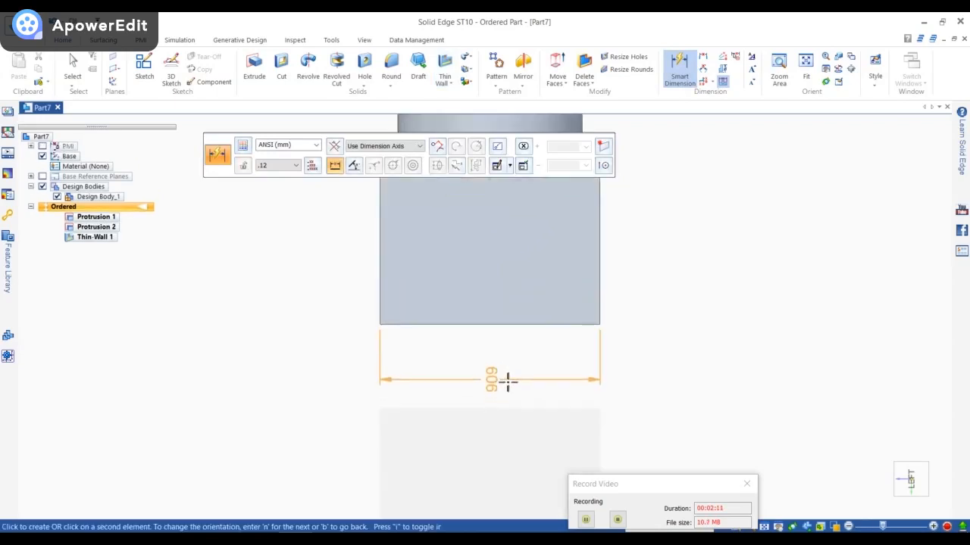
Check the preview, finish and part-editing steps in the Excel worksheet, and return to Solid Edge
{"action": "key", "text": "alt+Tab"}
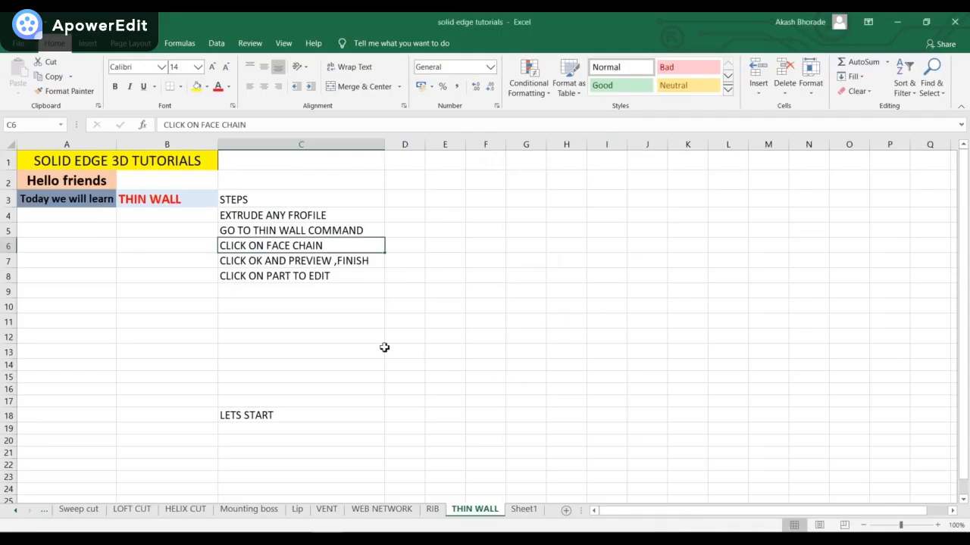
{"action": "left_click", "coordinate": [239, 260]}
{"action": "left_click", "coordinate": [283, 277]}
{"action": "key", "text": "alt+Tab"}
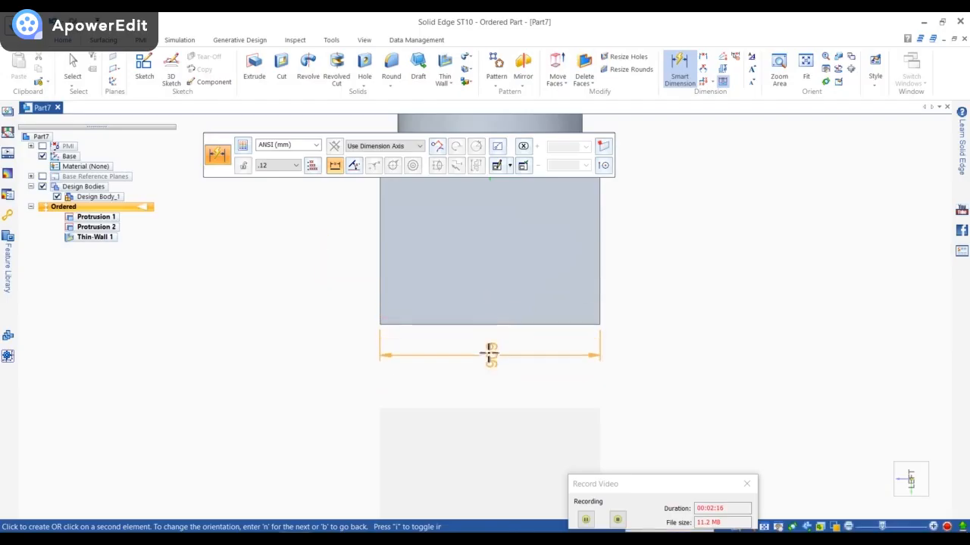
Discard the unplaced dimension and change the thin-wall feature's wall thickness direction to Offset Inside
{"action": "right_click", "coordinate": [492, 361]}
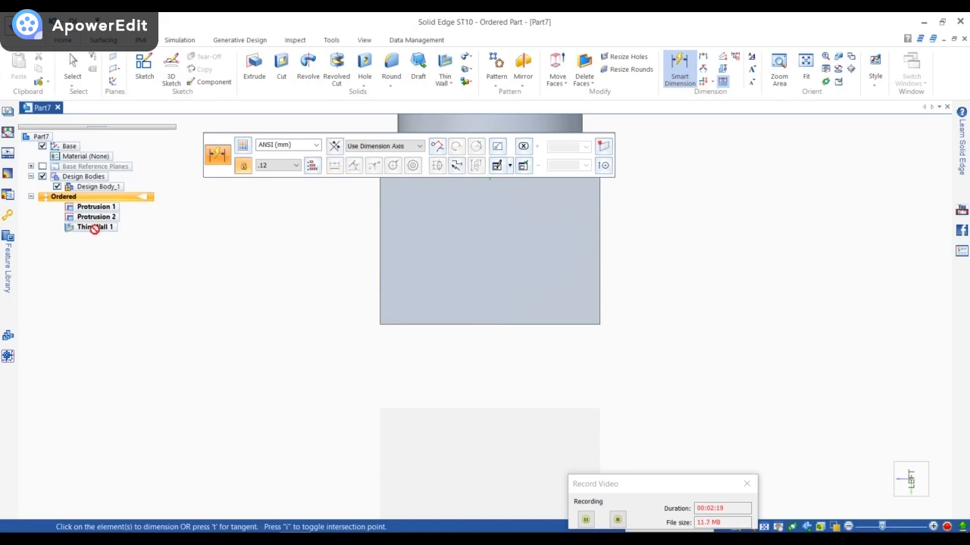
{"action": "key", "text": "Escape"}
{"action": "scroll", "coordinate": [422, 340], "scroll_direction": "down", "scroll_amount": 3}
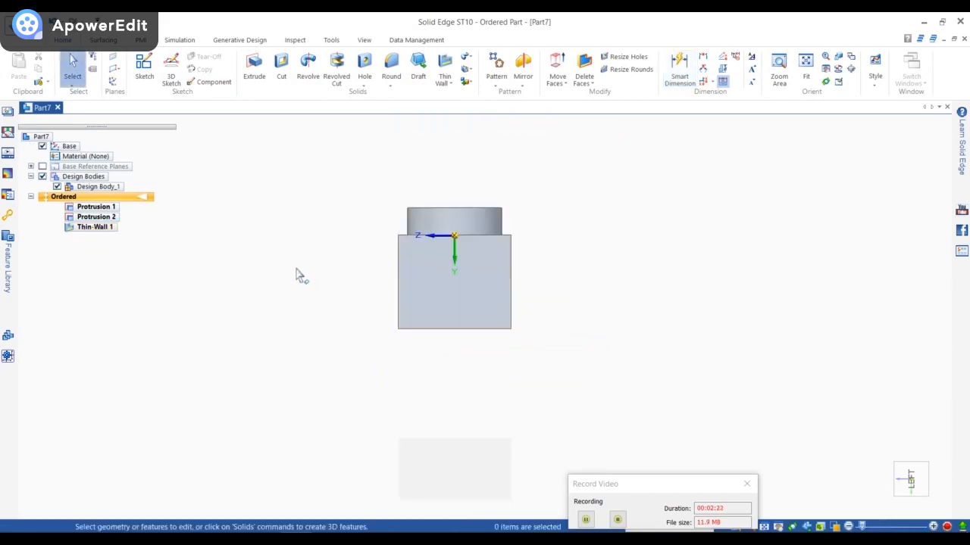
{"action": "left_click", "coordinate": [102, 228]}
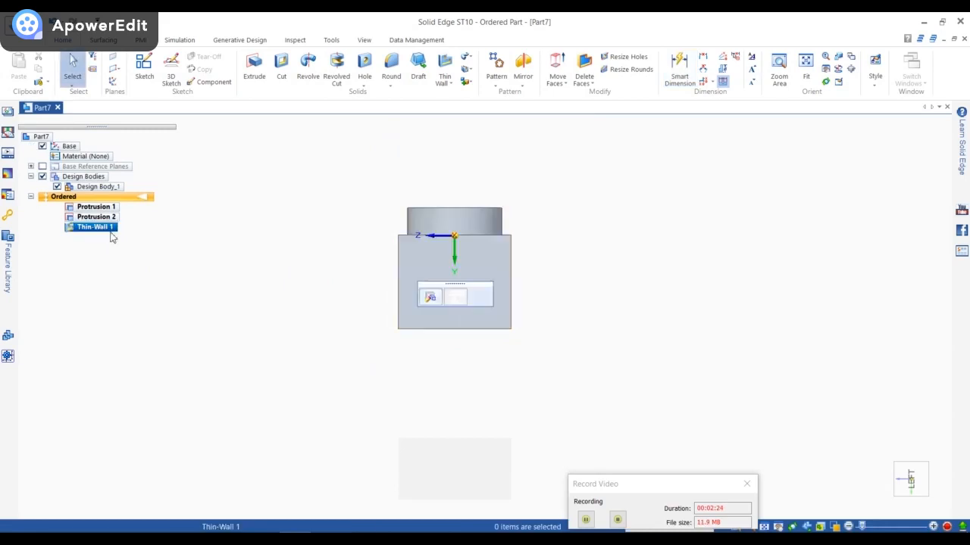
{"action": "left_click", "coordinate": [429, 296]}
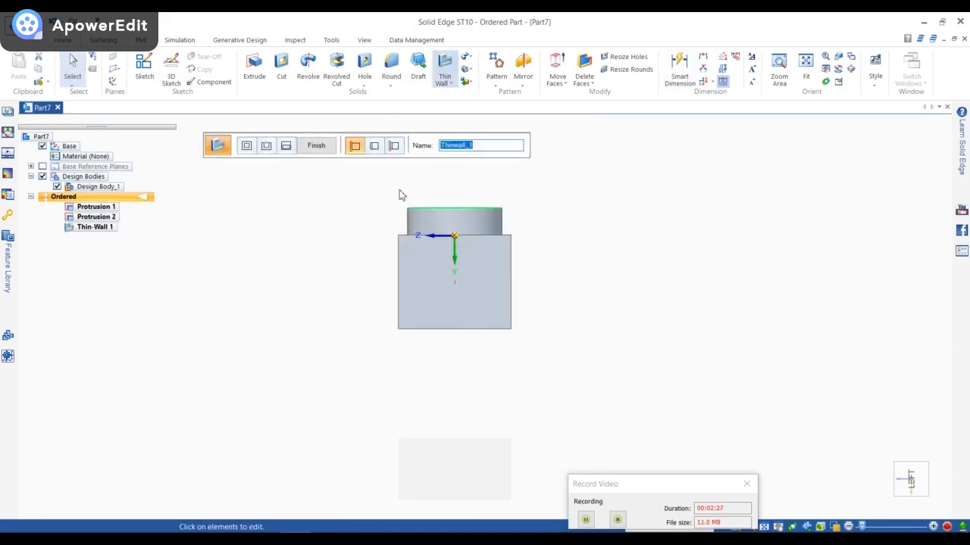
{"action": "left_click", "coordinate": [381, 150]}
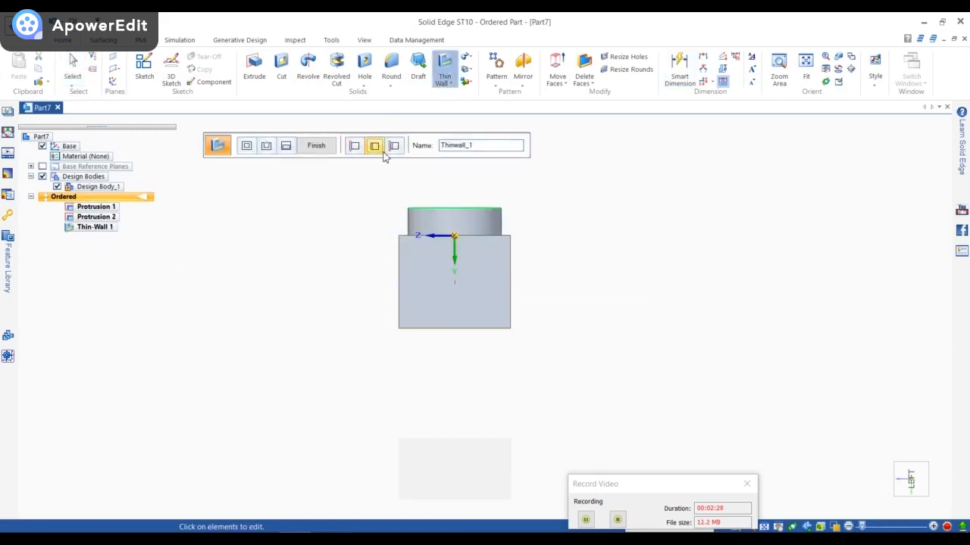
{"action": "left_click", "coordinate": [318, 149]}
Measure the same block edge again with Smart Dimension, without placing the dimension
{"action": "left_click", "coordinate": [677, 70]}
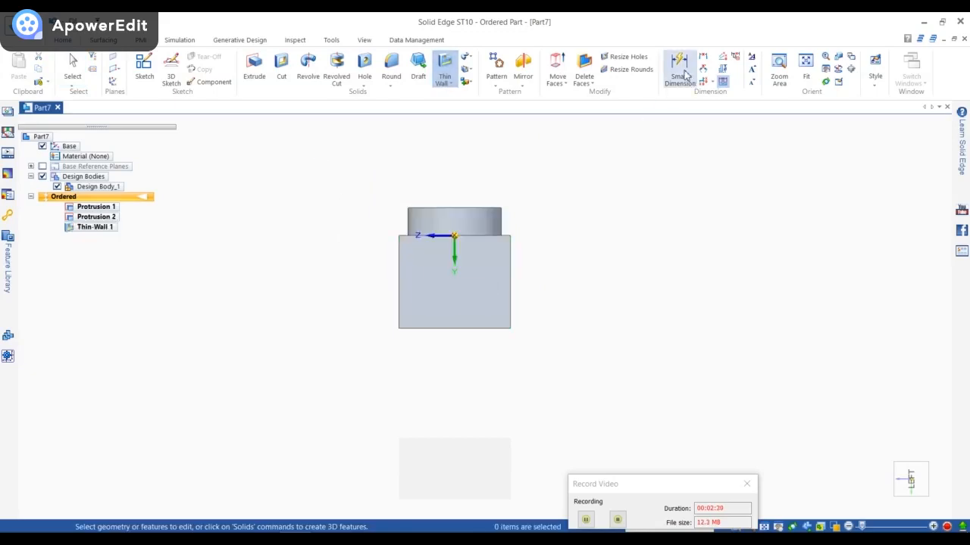
{"action": "left_click", "coordinate": [487, 328]}
{"action": "scroll", "coordinate": [481, 371], "scroll_direction": "up", "scroll_amount": 2}
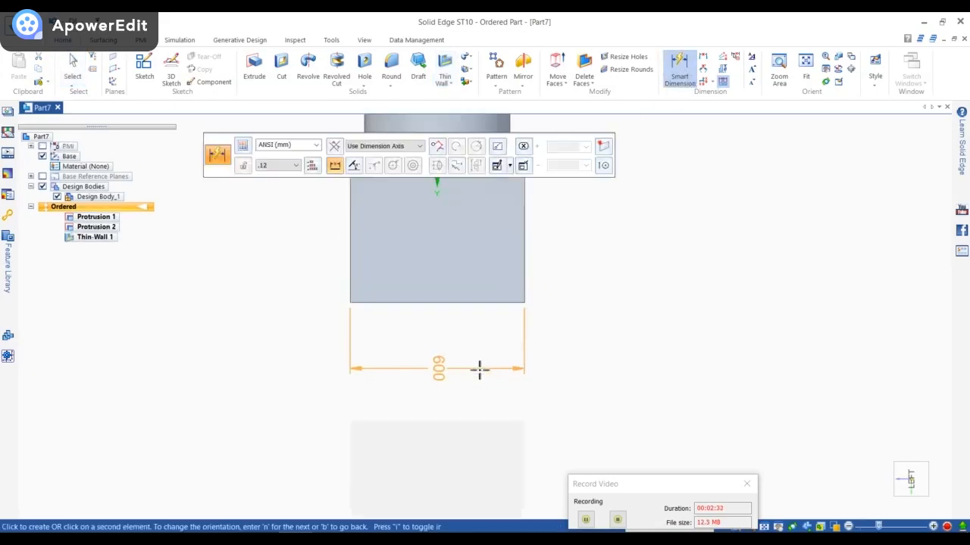
{"action": "key", "text": "Escape"}
Inspect the hollow interior through the open boss and view the part with the thin-wall feature's definition open
{"action": "middle_click_drag", "start_coordinate": [478, 368], "coordinate": [460, 284]}
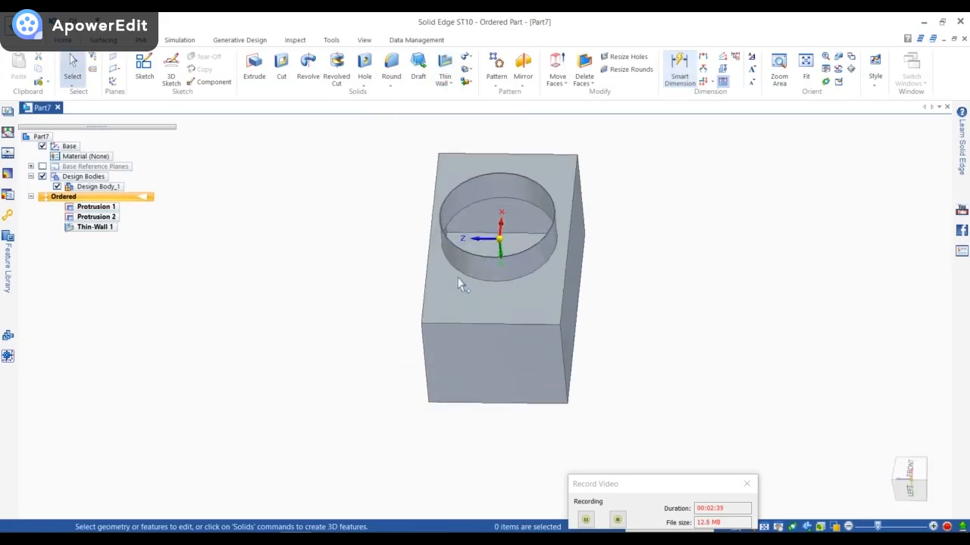
{"action": "scroll", "coordinate": [460, 284], "scroll_direction": "up", "scroll_amount": 3}
{"action": "middle_click_drag", "start_coordinate": [461, 245], "coordinate": [438, 257]}
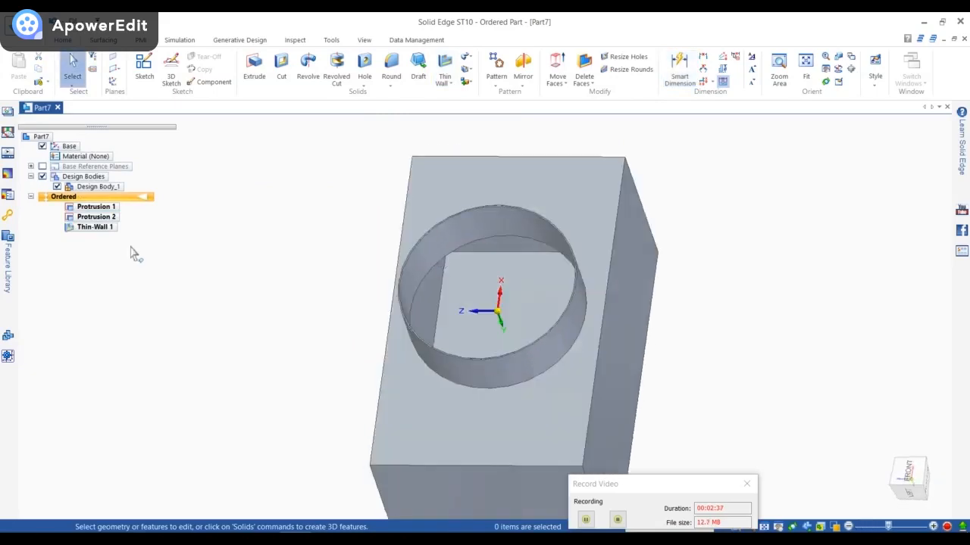
{"action": "left_click", "coordinate": [96, 228]}
{"action": "left_click", "coordinate": [397, 441]}
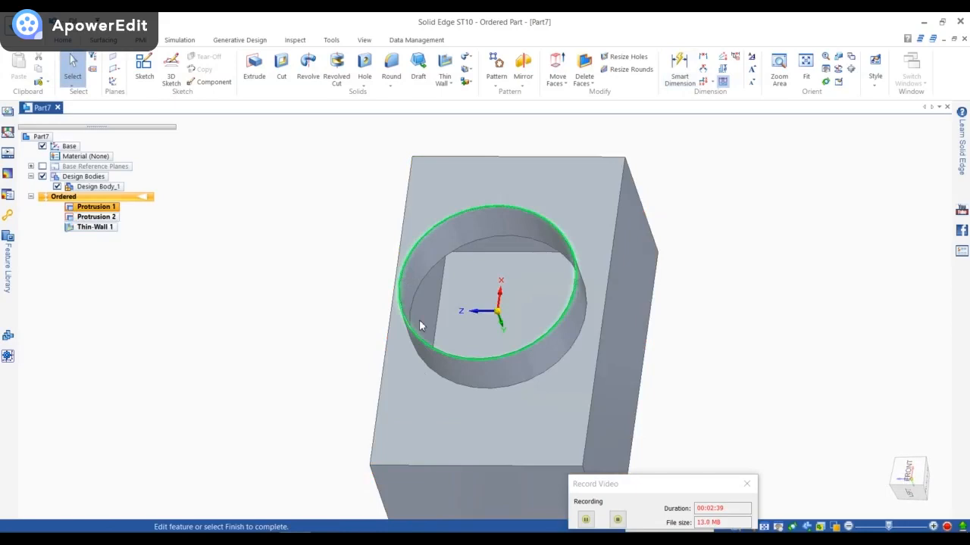
{"action": "scroll", "coordinate": [395, 255], "scroll_direction": "down", "scroll_amount": 3}
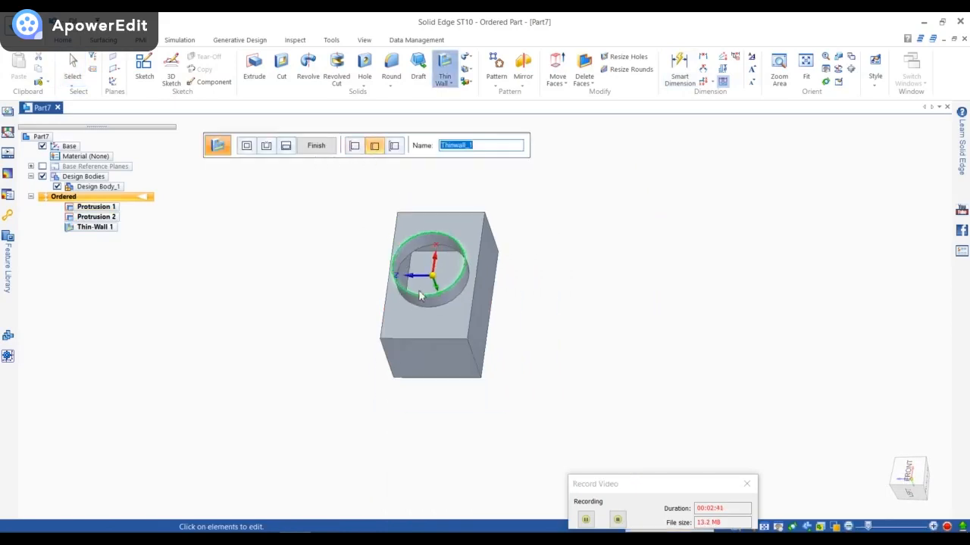
{"action": "middle_click_drag", "start_coordinate": [395, 256], "coordinate": [563, 245]}
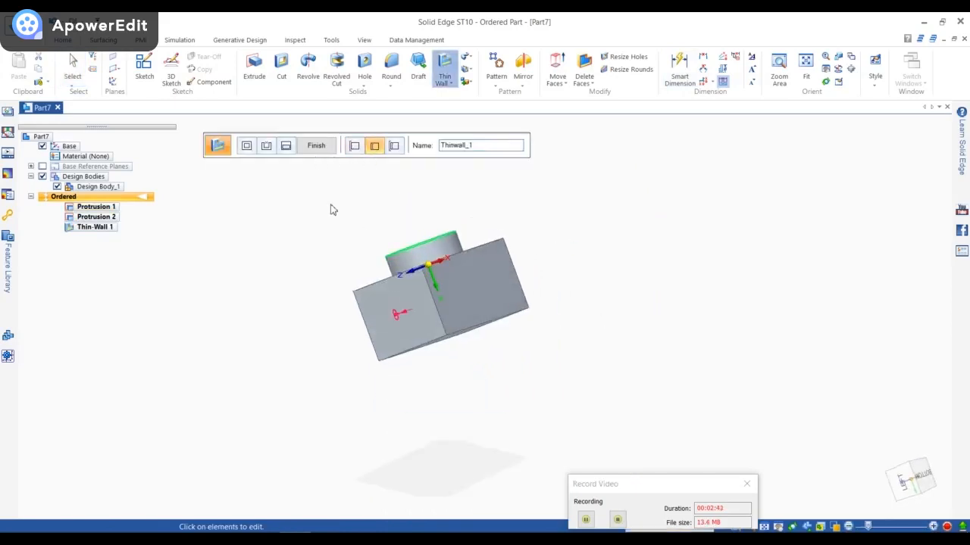
Delete the thin-wall feature from the part
{"action": "left_click", "coordinate": [91, 227]}
{"action": "right_click", "coordinate": [90, 227]}
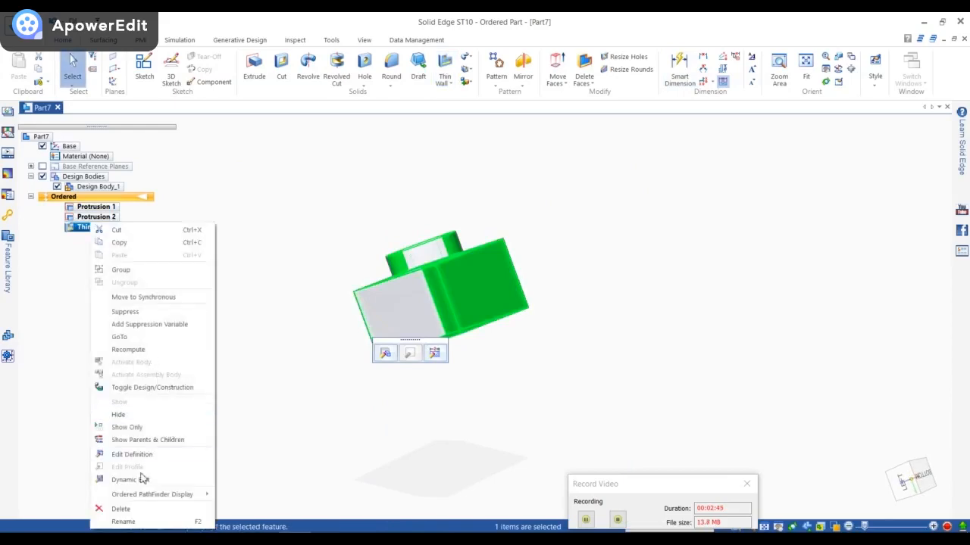
{"action": "left_click", "coordinate": [125, 509]}
Apply a 3 mm Thin Wall with Offset Inside, leaving the block's left end face and the face opposite the boss open
{"action": "middle_click_drag", "start_coordinate": [308, 294], "coordinate": [424, 235]}
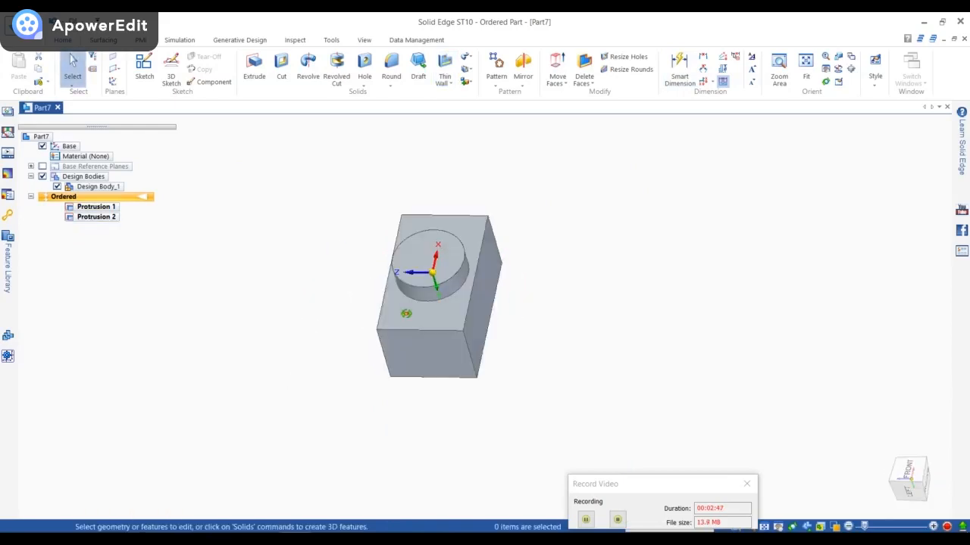
{"action": "scroll", "coordinate": [523, 177], "scroll_direction": "up", "scroll_amount": 3}
{"action": "left_click", "coordinate": [447, 86]}
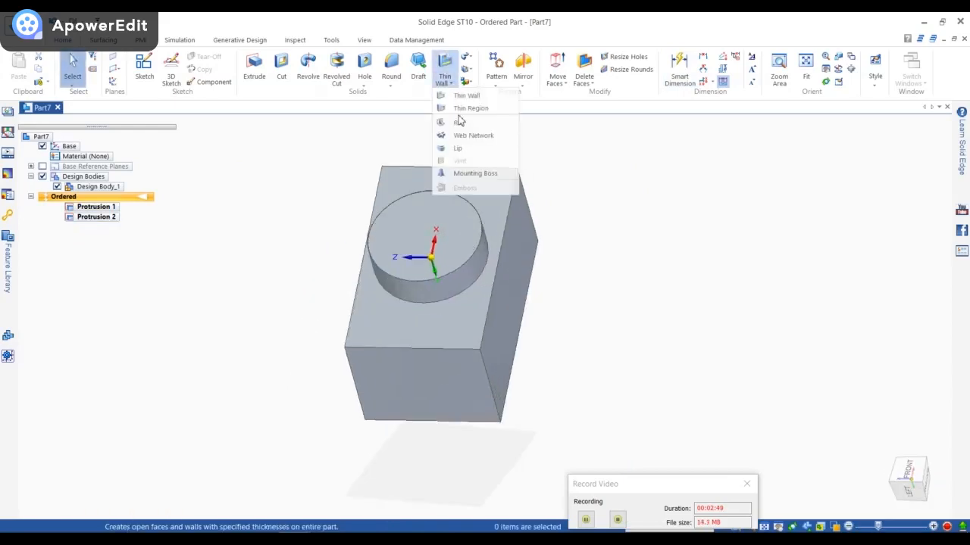
{"action": "left_click", "coordinate": [464, 97]}
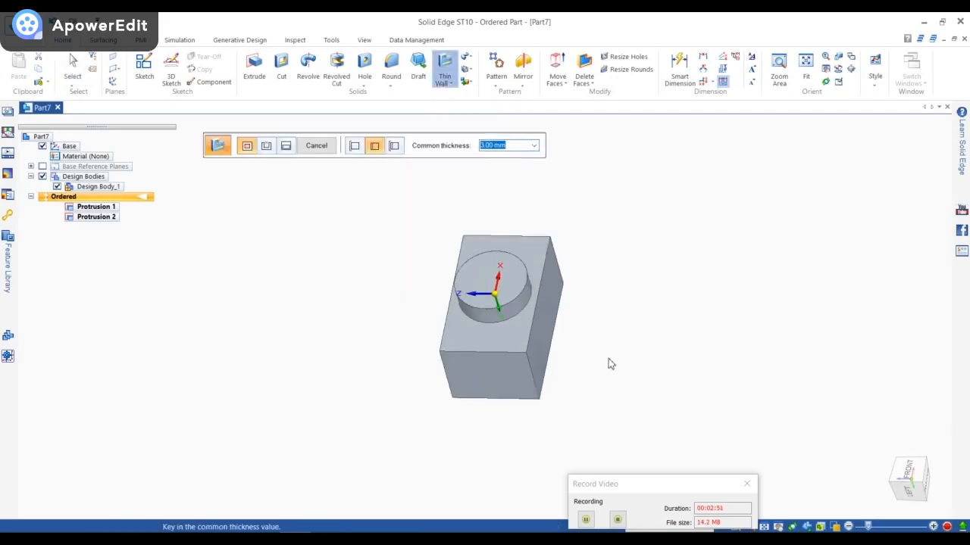
{"action": "middle_click_drag", "start_coordinate": [608, 361], "coordinate": [534, 234]}
{"action": "scroll", "coordinate": [459, 319], "scroll_direction": "up", "scroll_amount": 2}
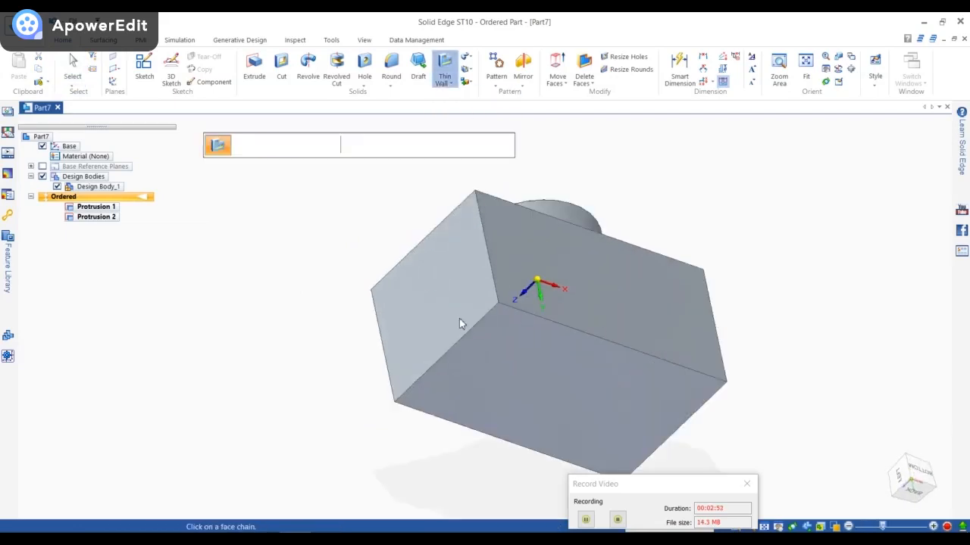
{"action": "left_click", "coordinate": [459, 319]}
{"action": "left_click", "coordinate": [496, 362]}
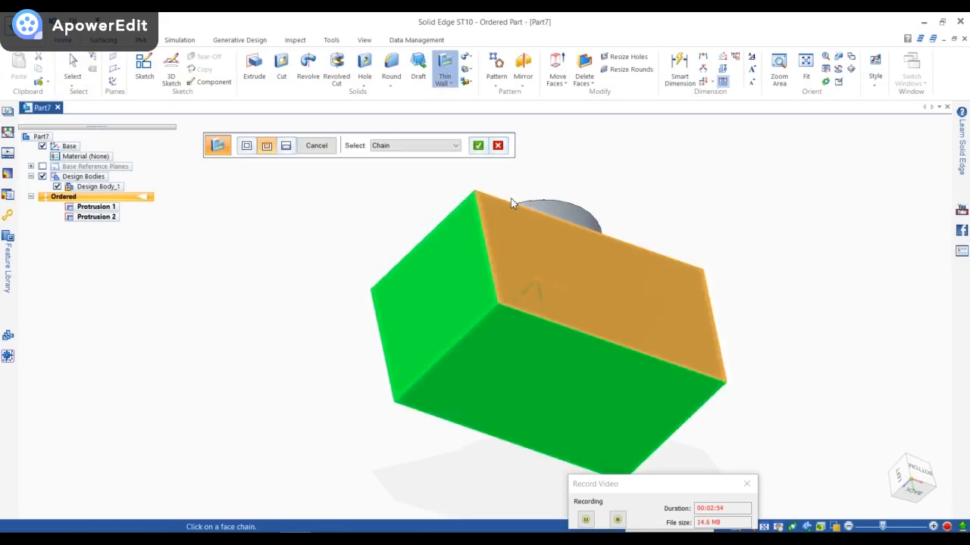
{"action": "left_click", "coordinate": [479, 147]}
{"action": "left_click", "coordinate": [316, 149]}
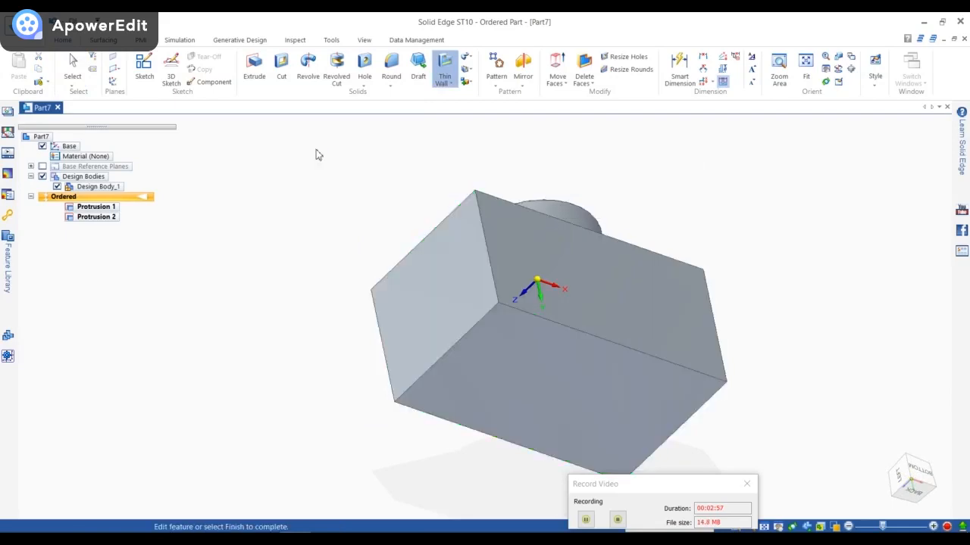
{"action": "left_click", "coordinate": [316, 147]}
Inspect the body's open faces and open the new thin-wall feature's definition for editing
{"action": "middle_click_drag", "start_coordinate": [377, 237], "coordinate": [550, 341]}
{"action": "scroll", "coordinate": [561, 341], "scroll_direction": "up", "scroll_amount": 3}
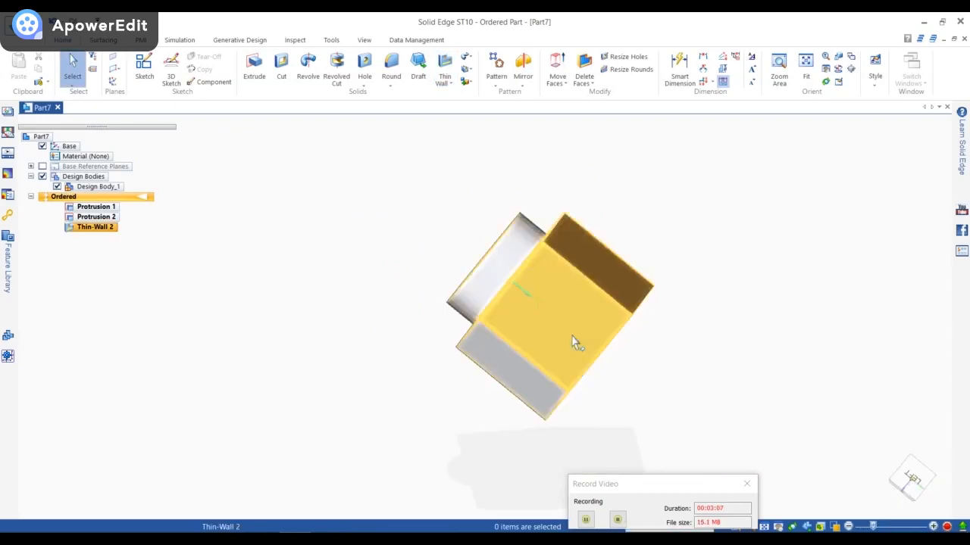
{"action": "scroll", "coordinate": [415, 305], "scroll_direction": "down", "scroll_amount": 3}
{"action": "left_click", "coordinate": [465, 328]}
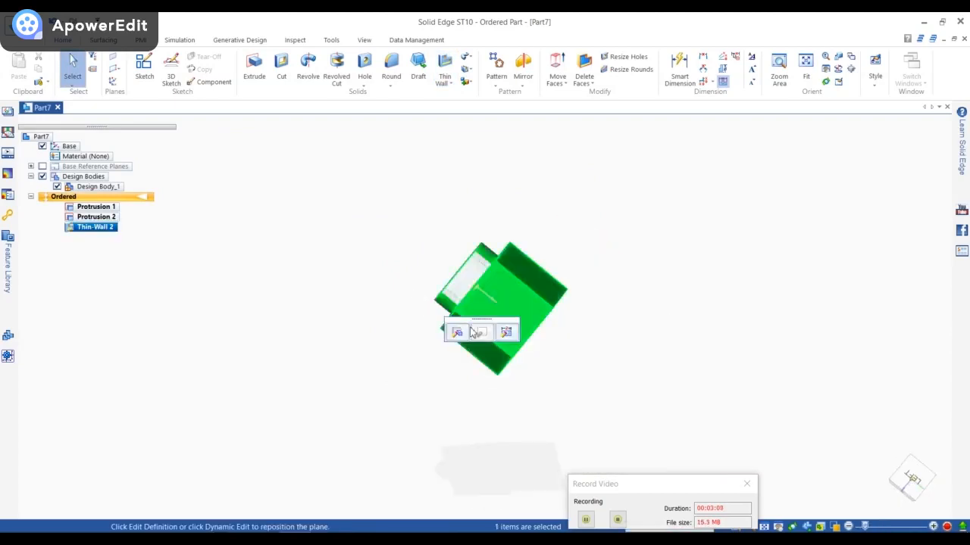
{"action": "double_click", "coordinate": [461, 331]}
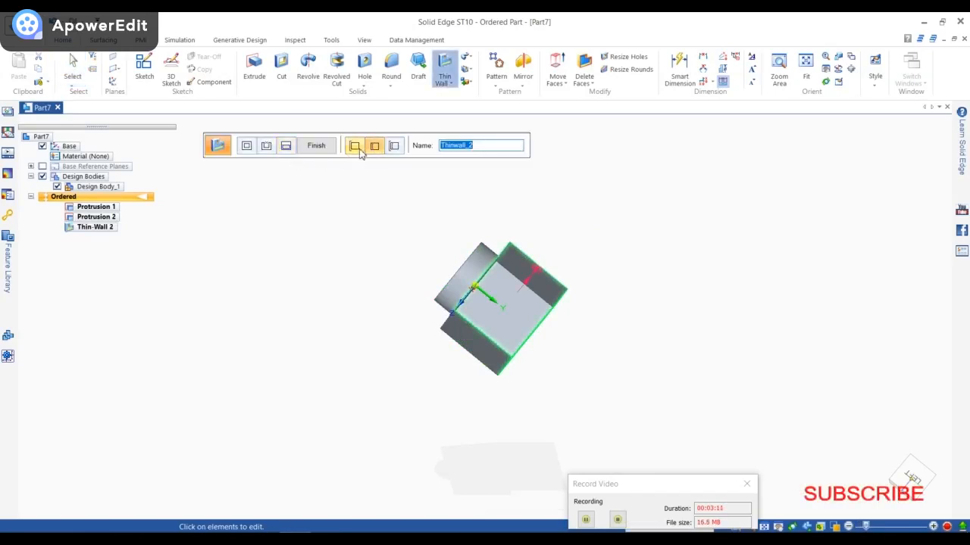